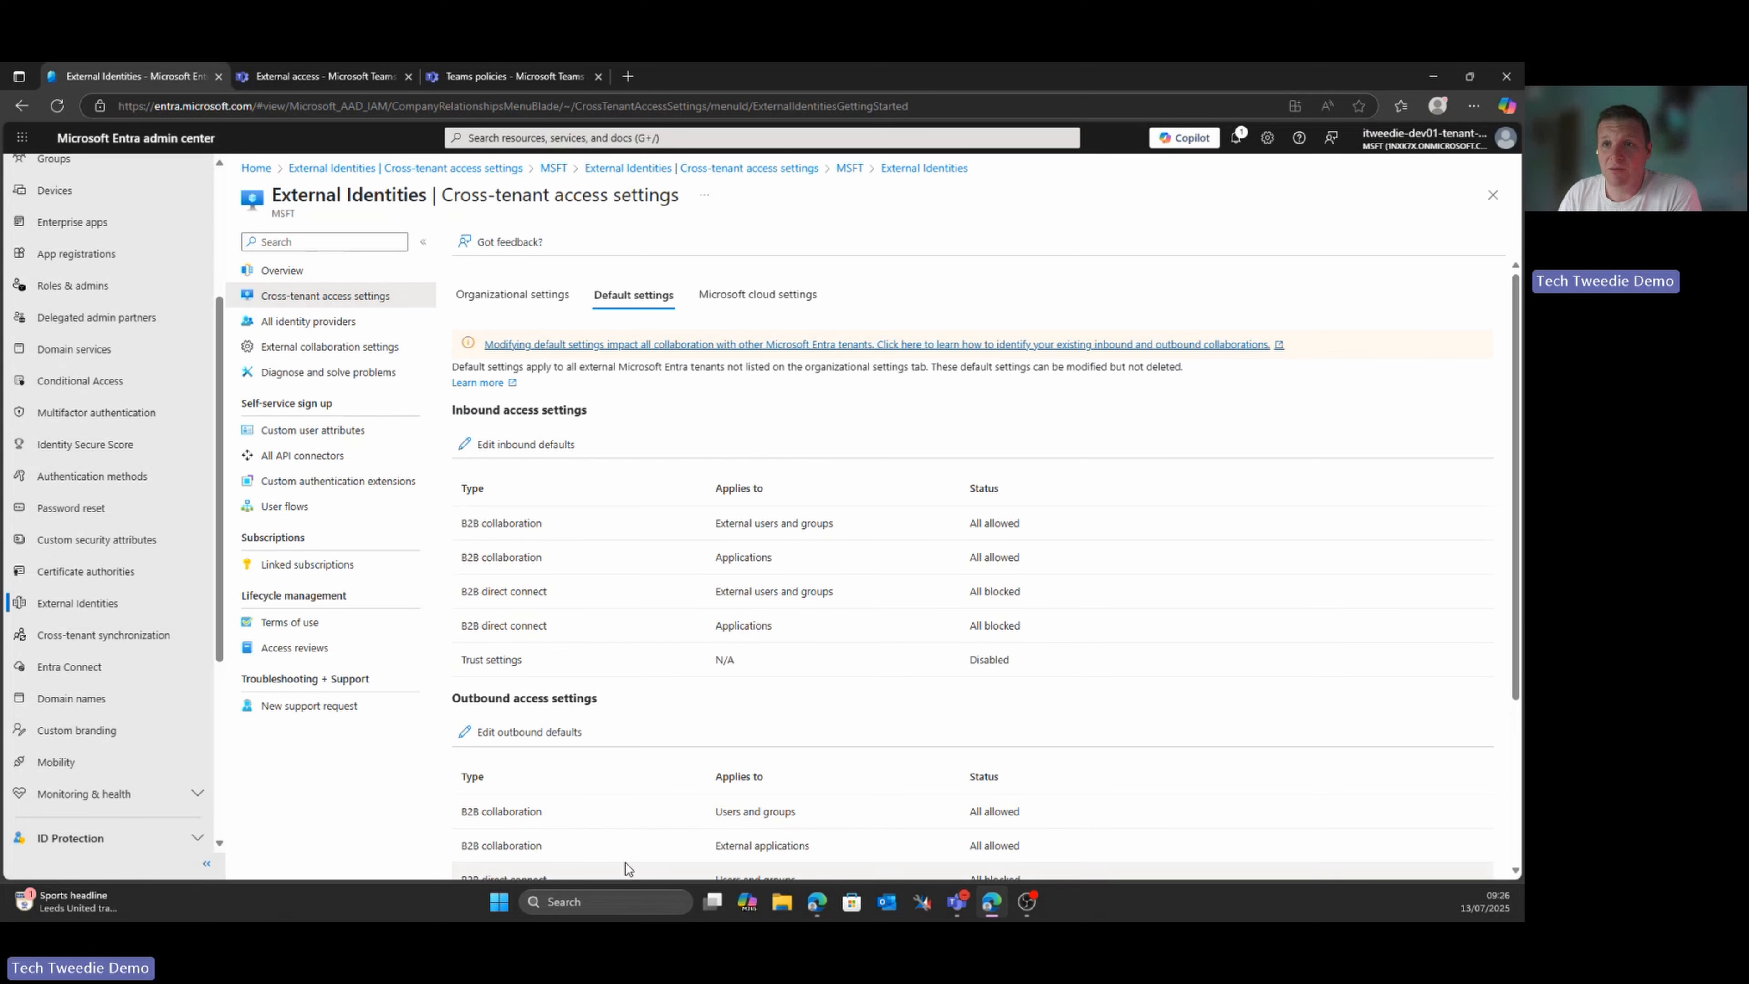
Add the external organization tweed.technology to the organizational cross-tenant access settings
left_click(516, 302)
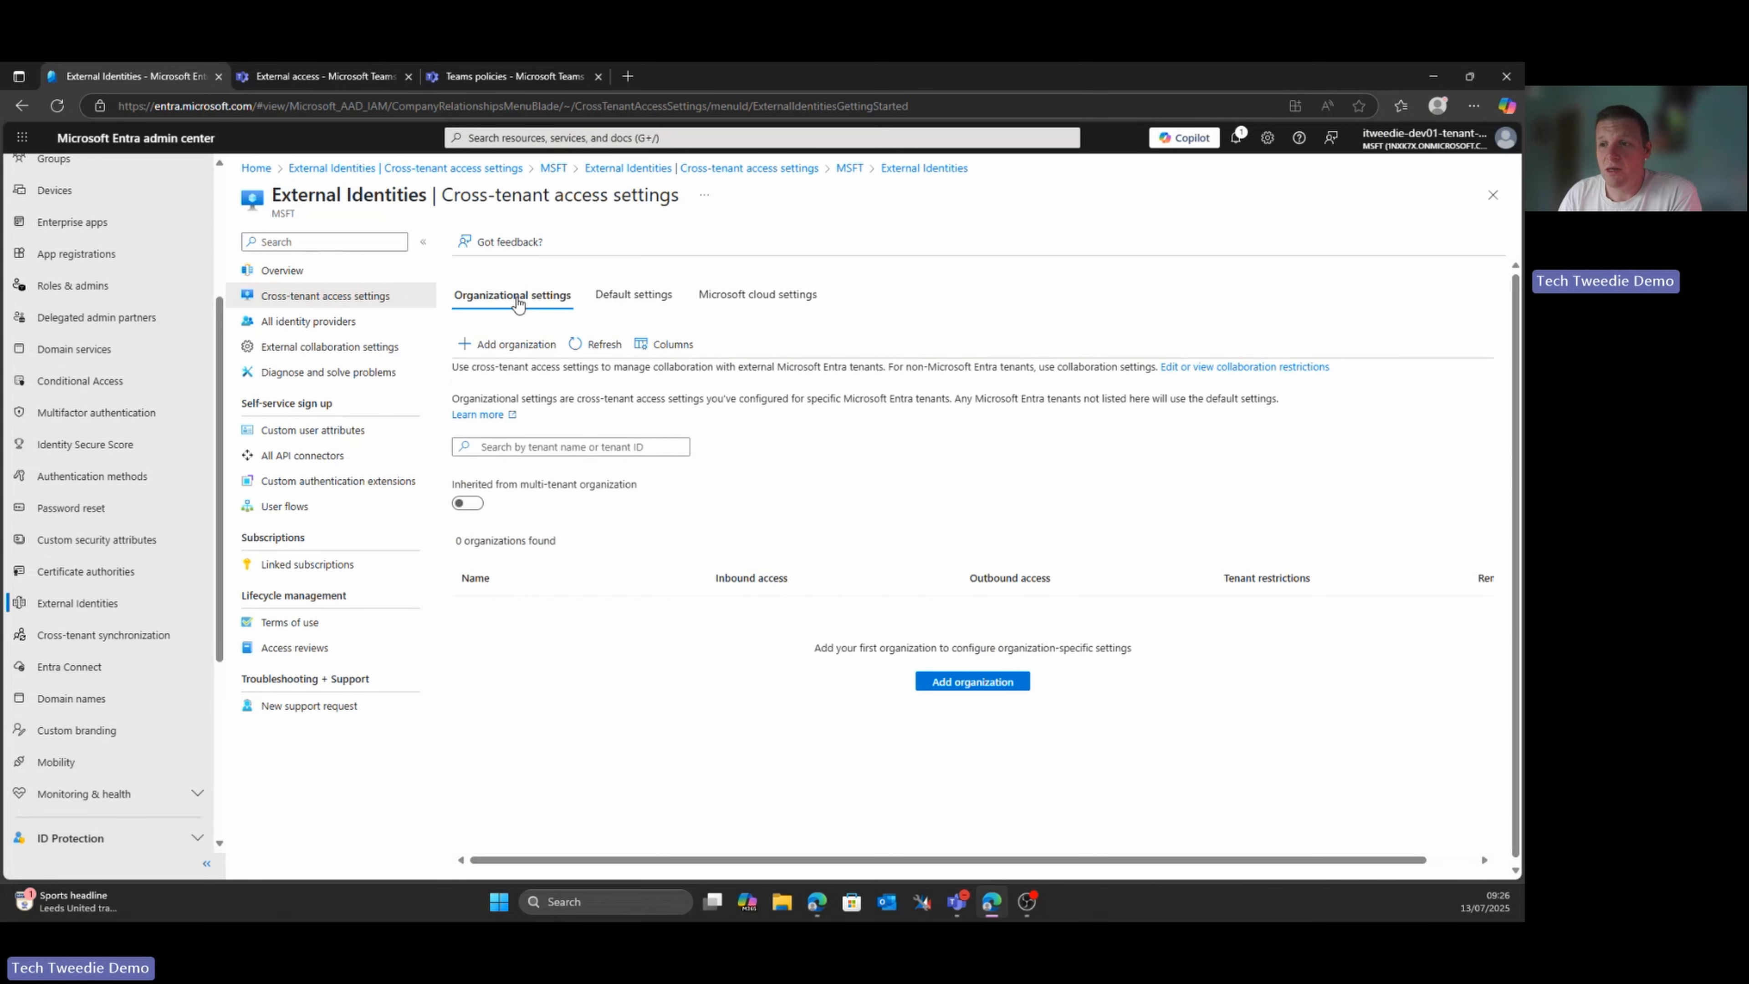
left_click(975, 682)
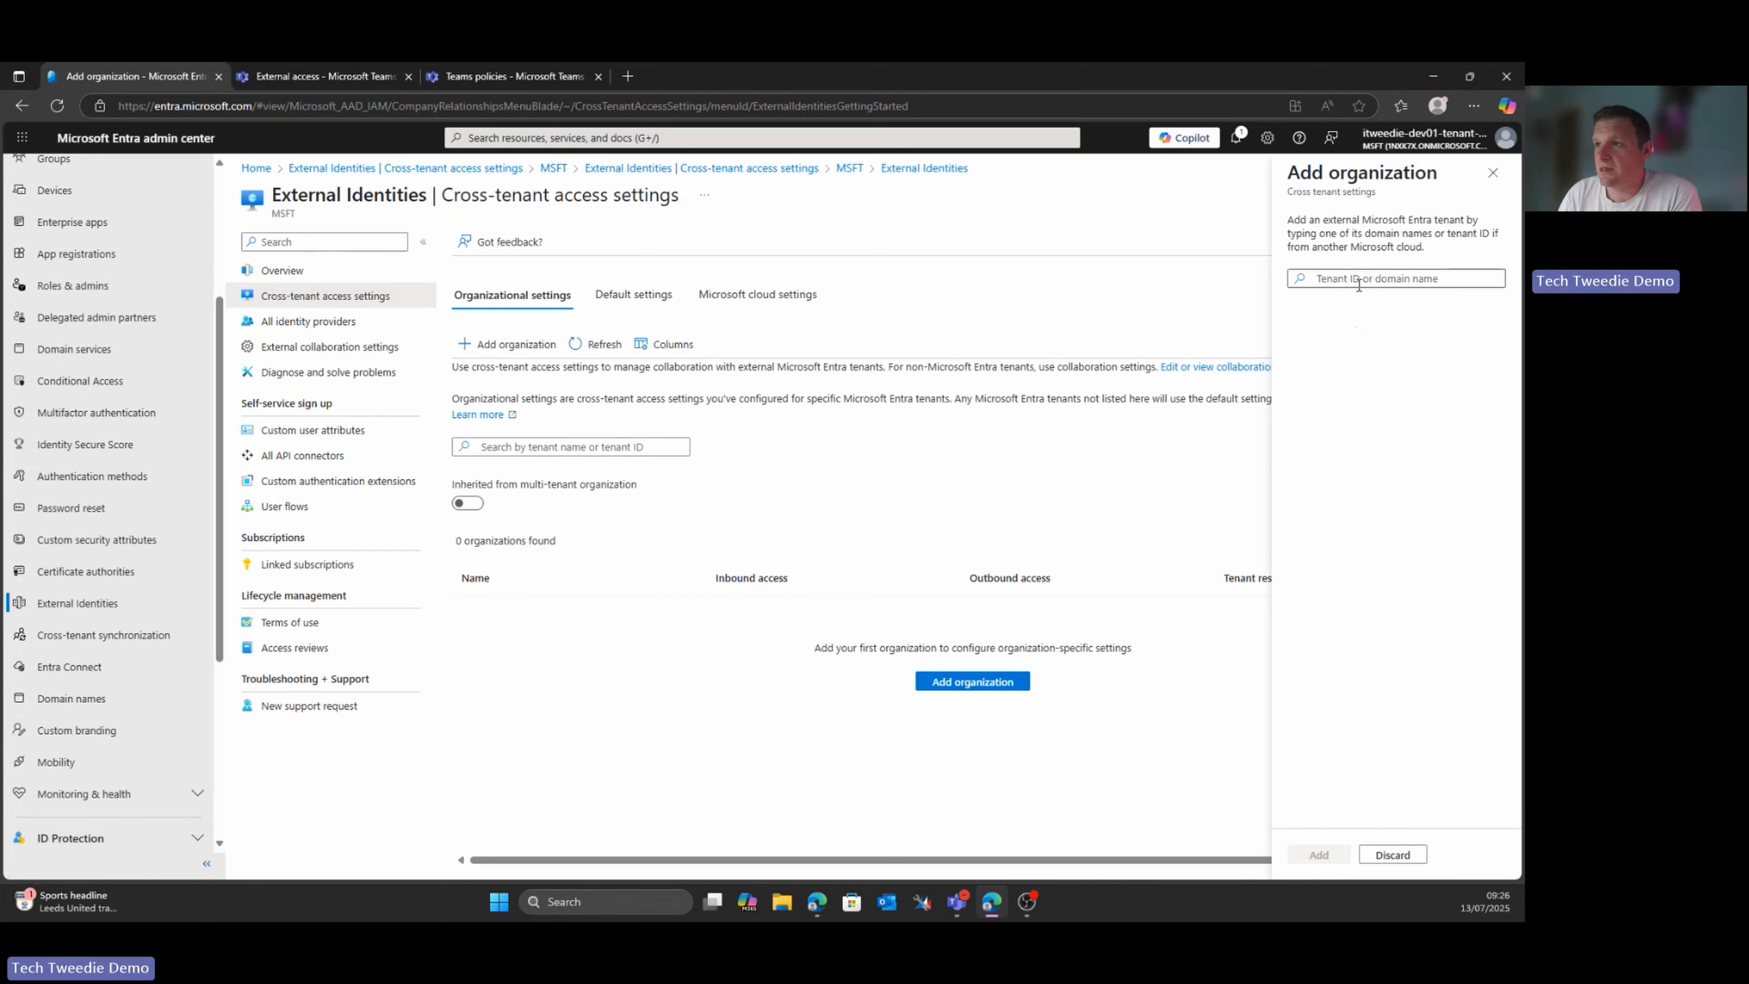
left_click(1359, 281)
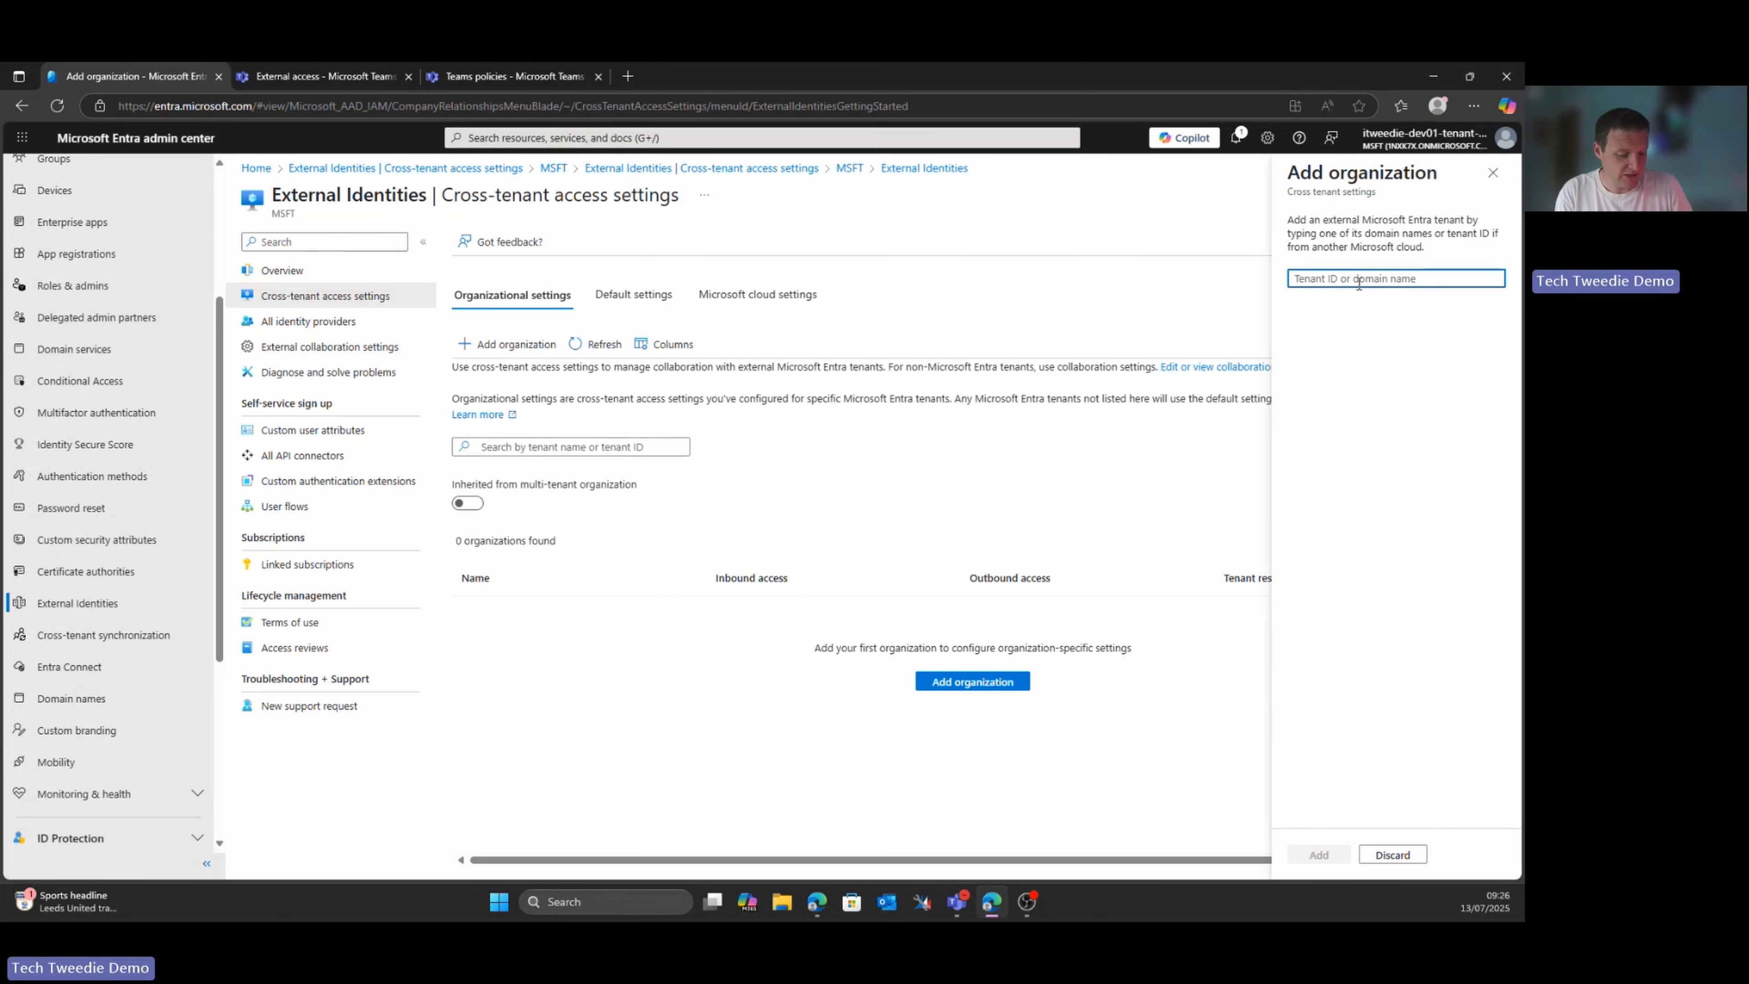
type("te")
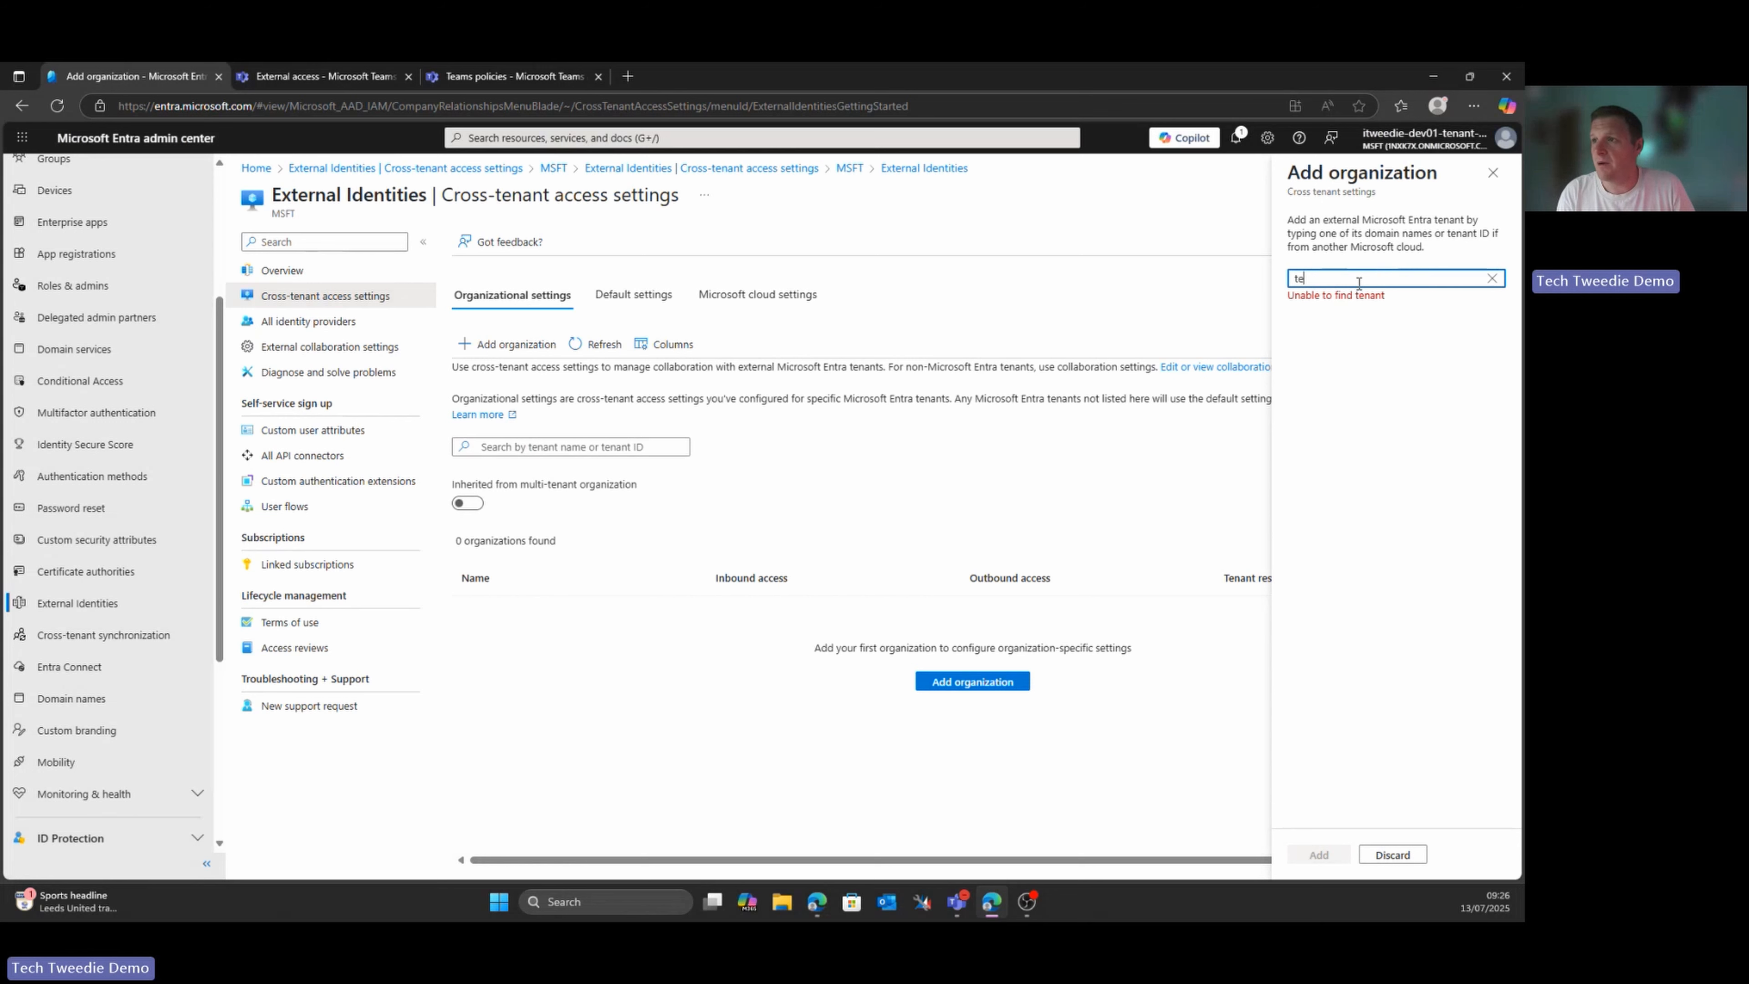
type("eed.t")
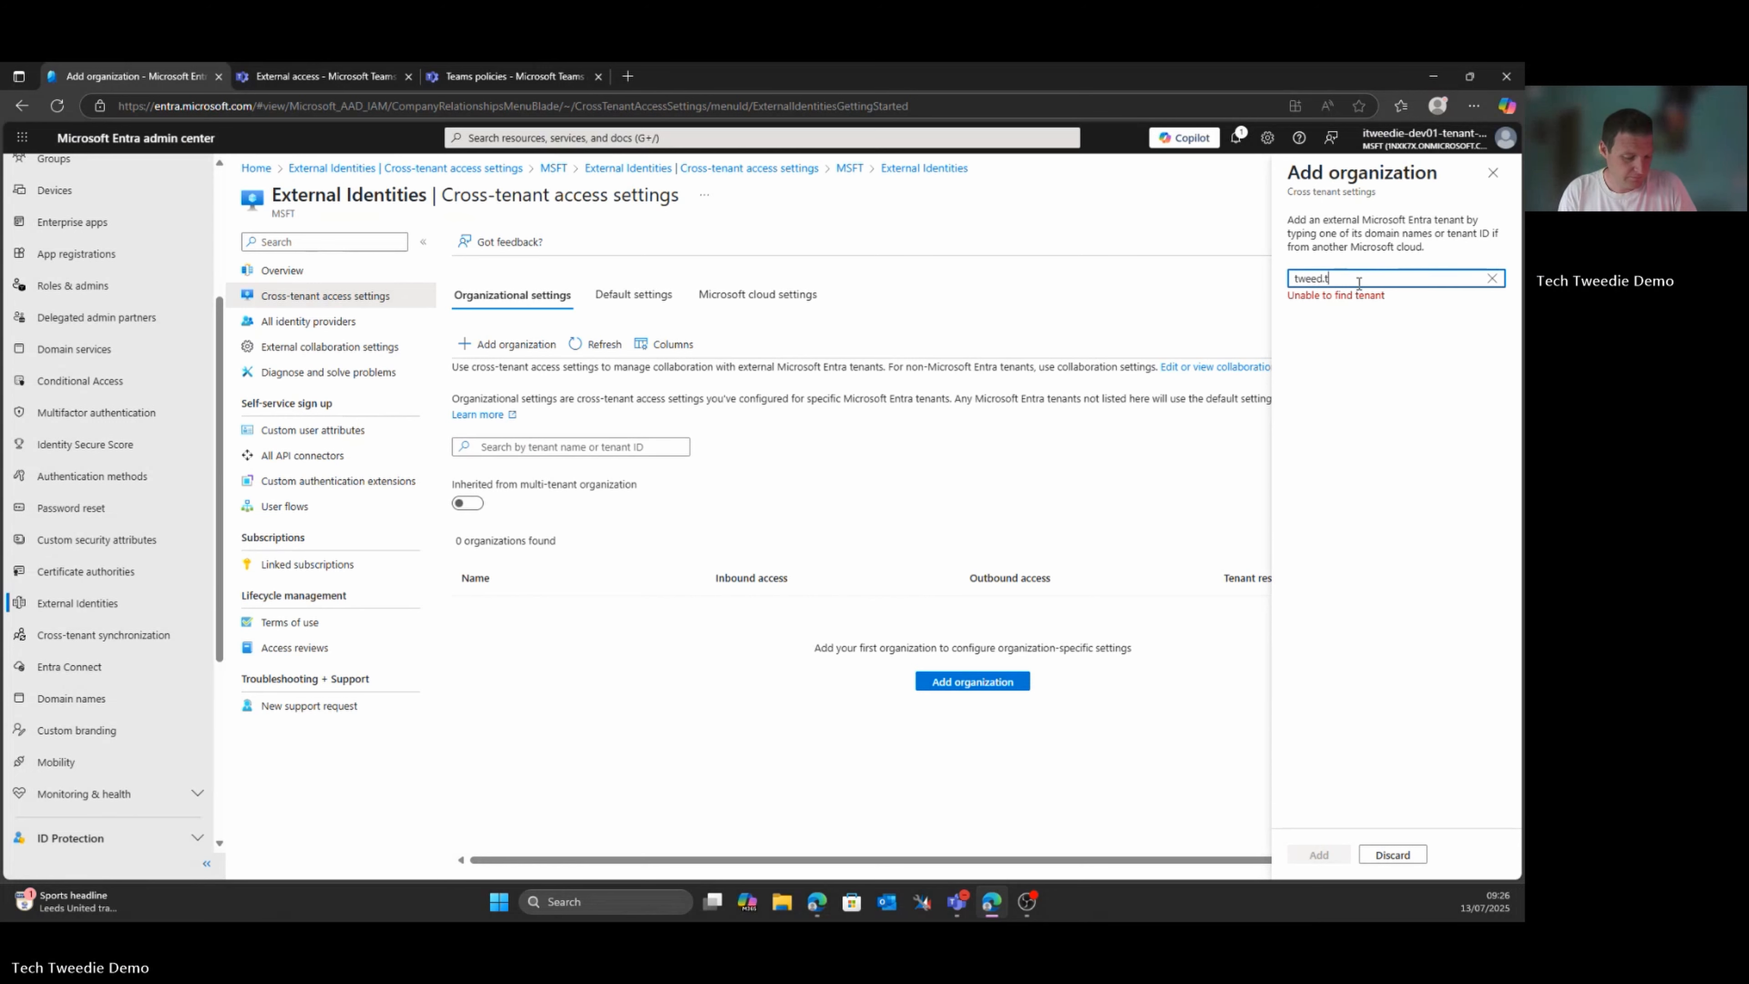
type("echnology")
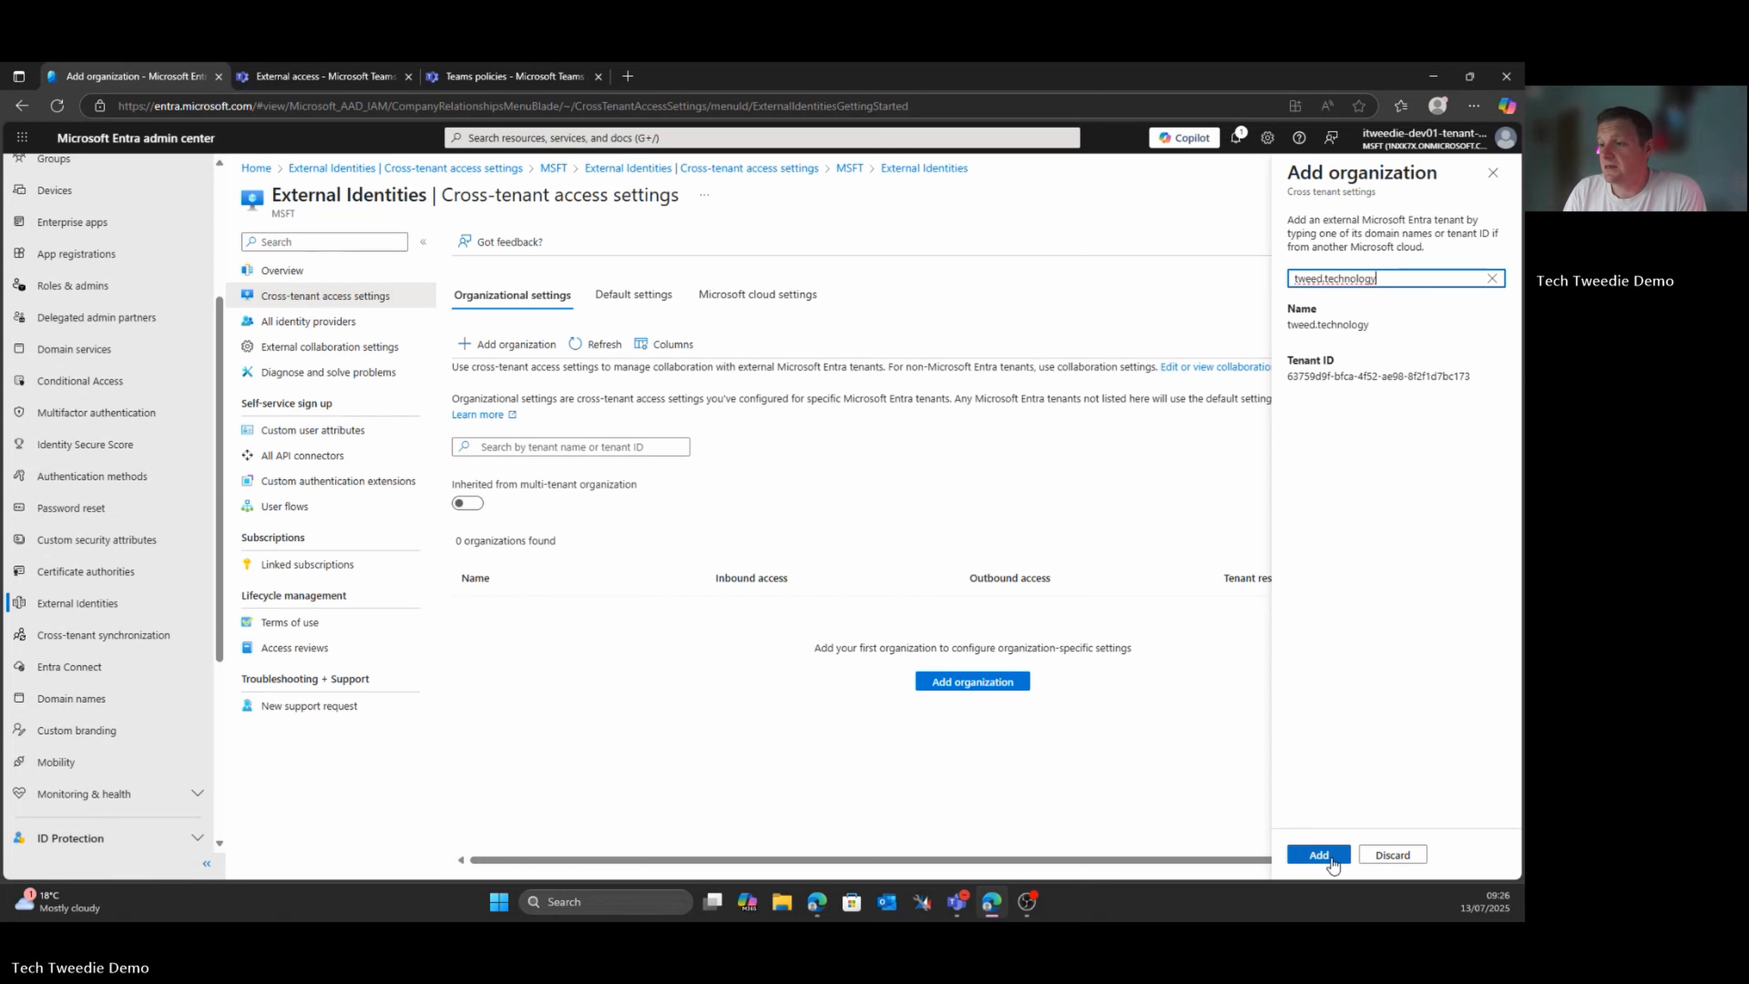
left_click(1319, 855)
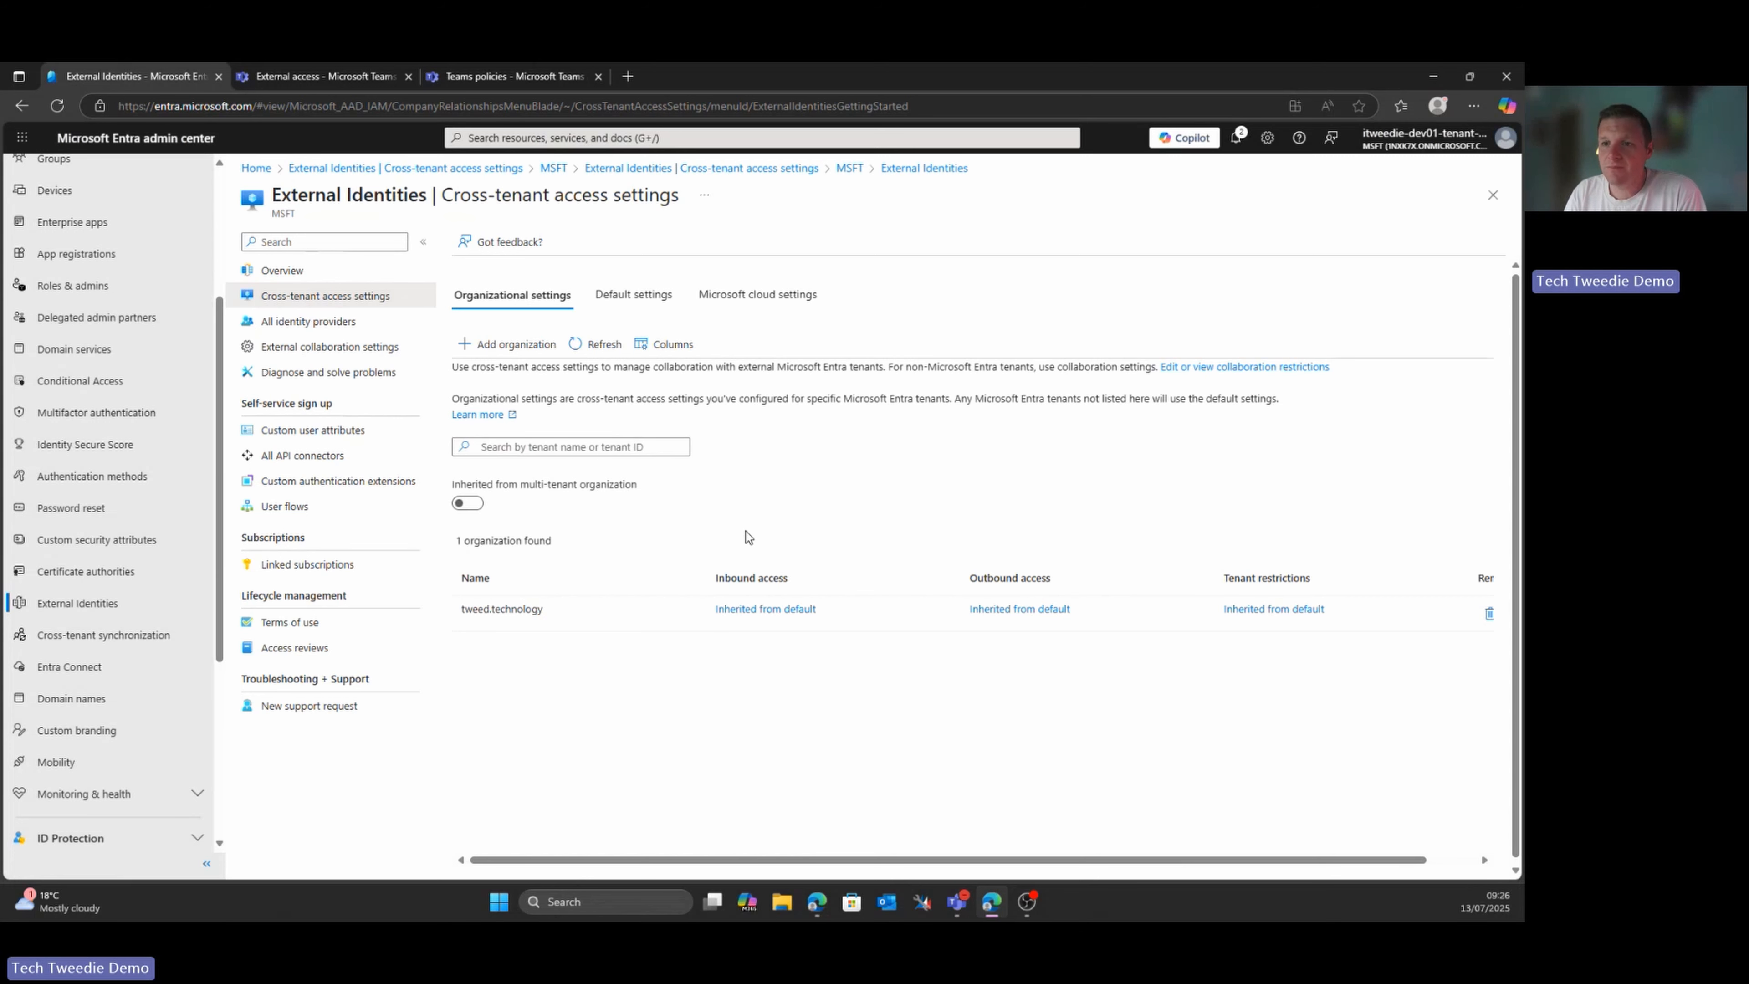
Customize tweed.technology's inbound B2B direct connect settings to allow access for external users and groups and for applications, and save them
left_click(770, 614)
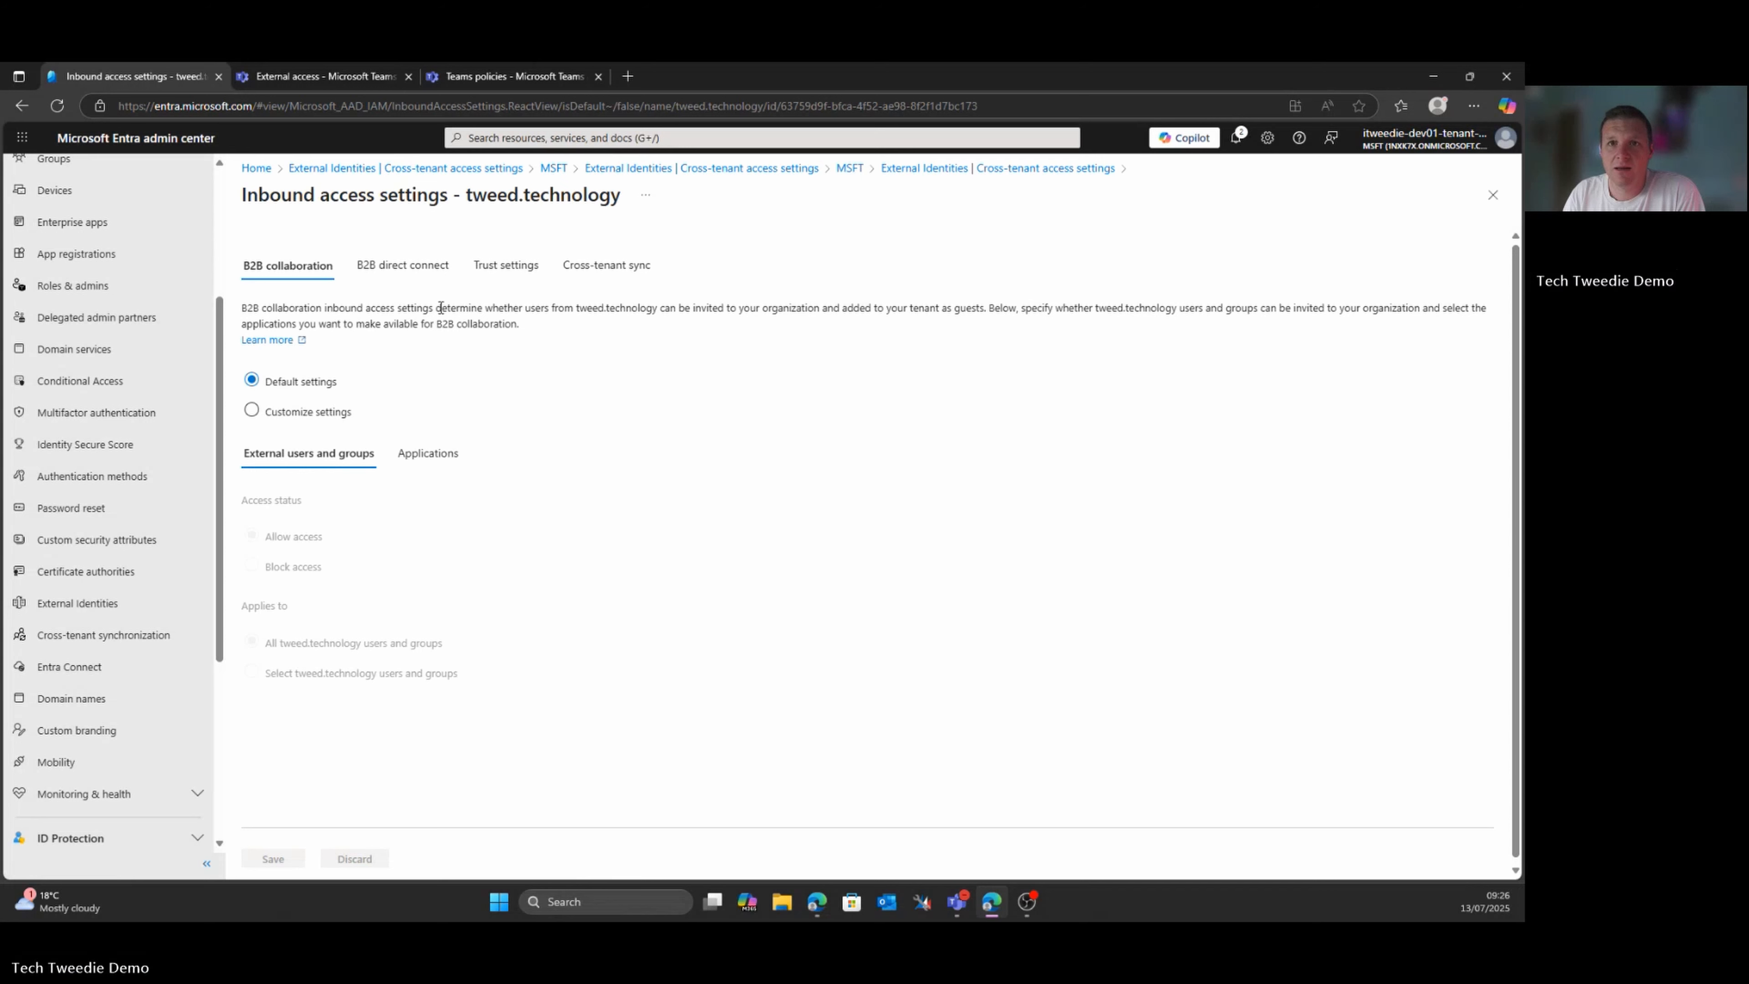
left_click(413, 272)
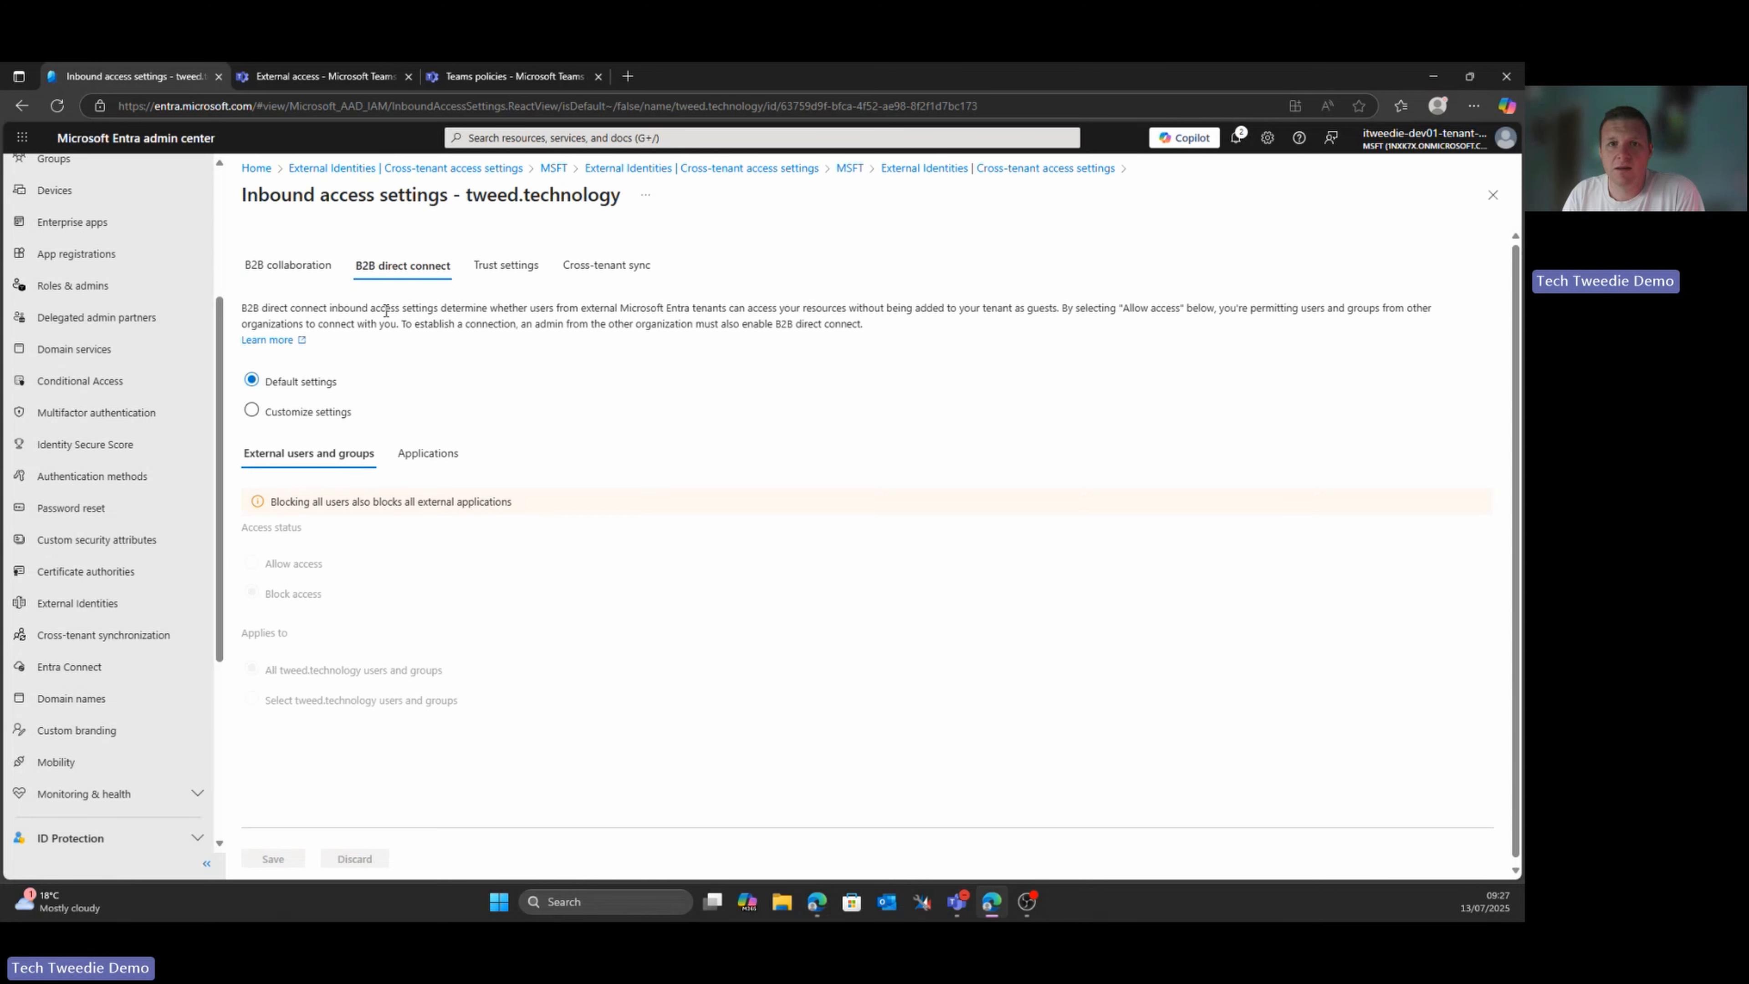
left_click(340, 416)
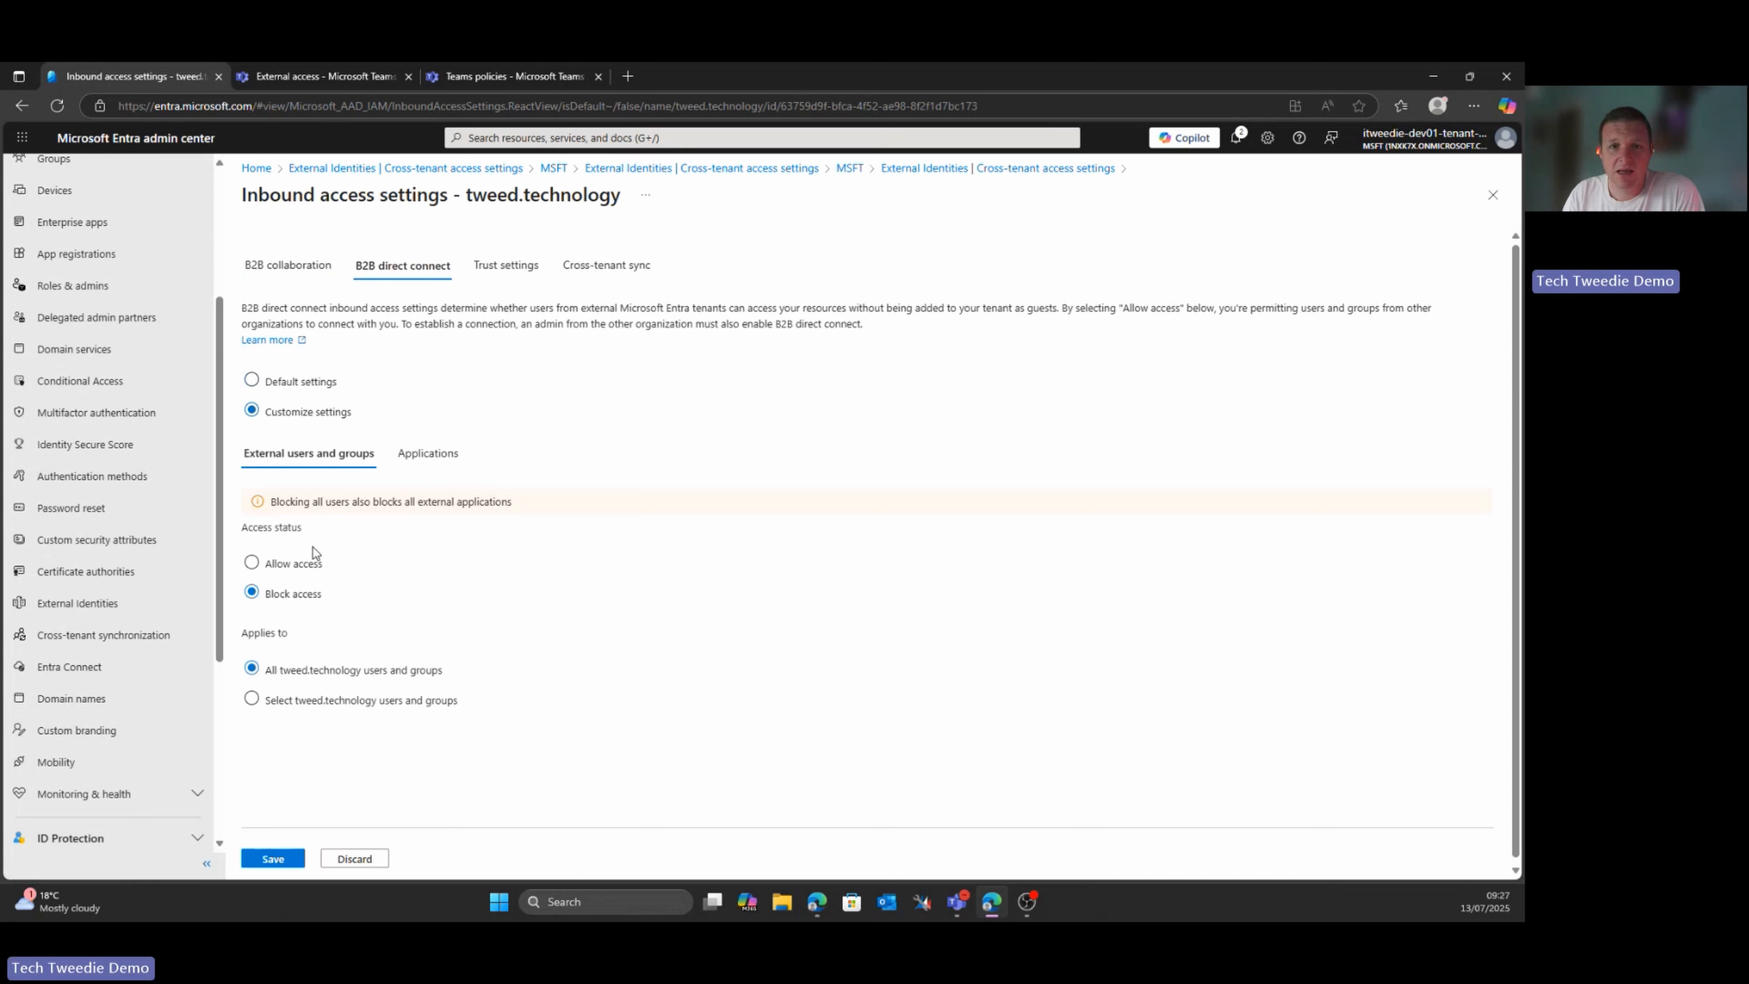
left_click(287, 573)
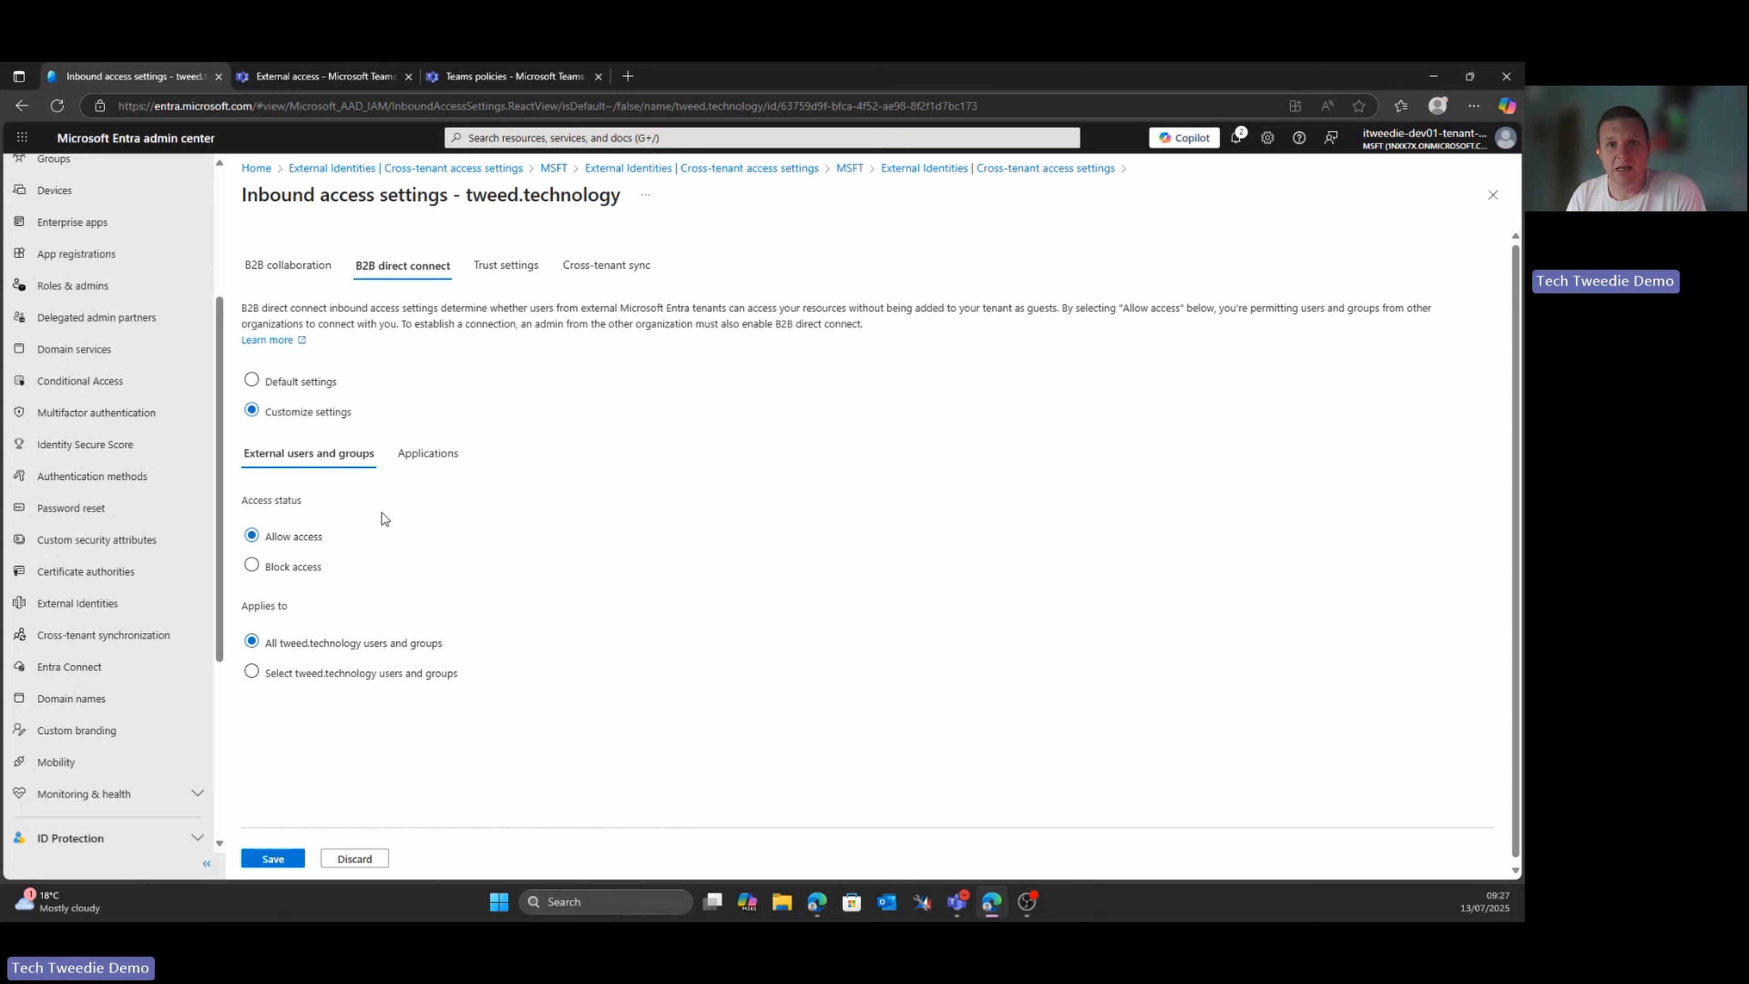
left_click(429, 454)
left_click(304, 539)
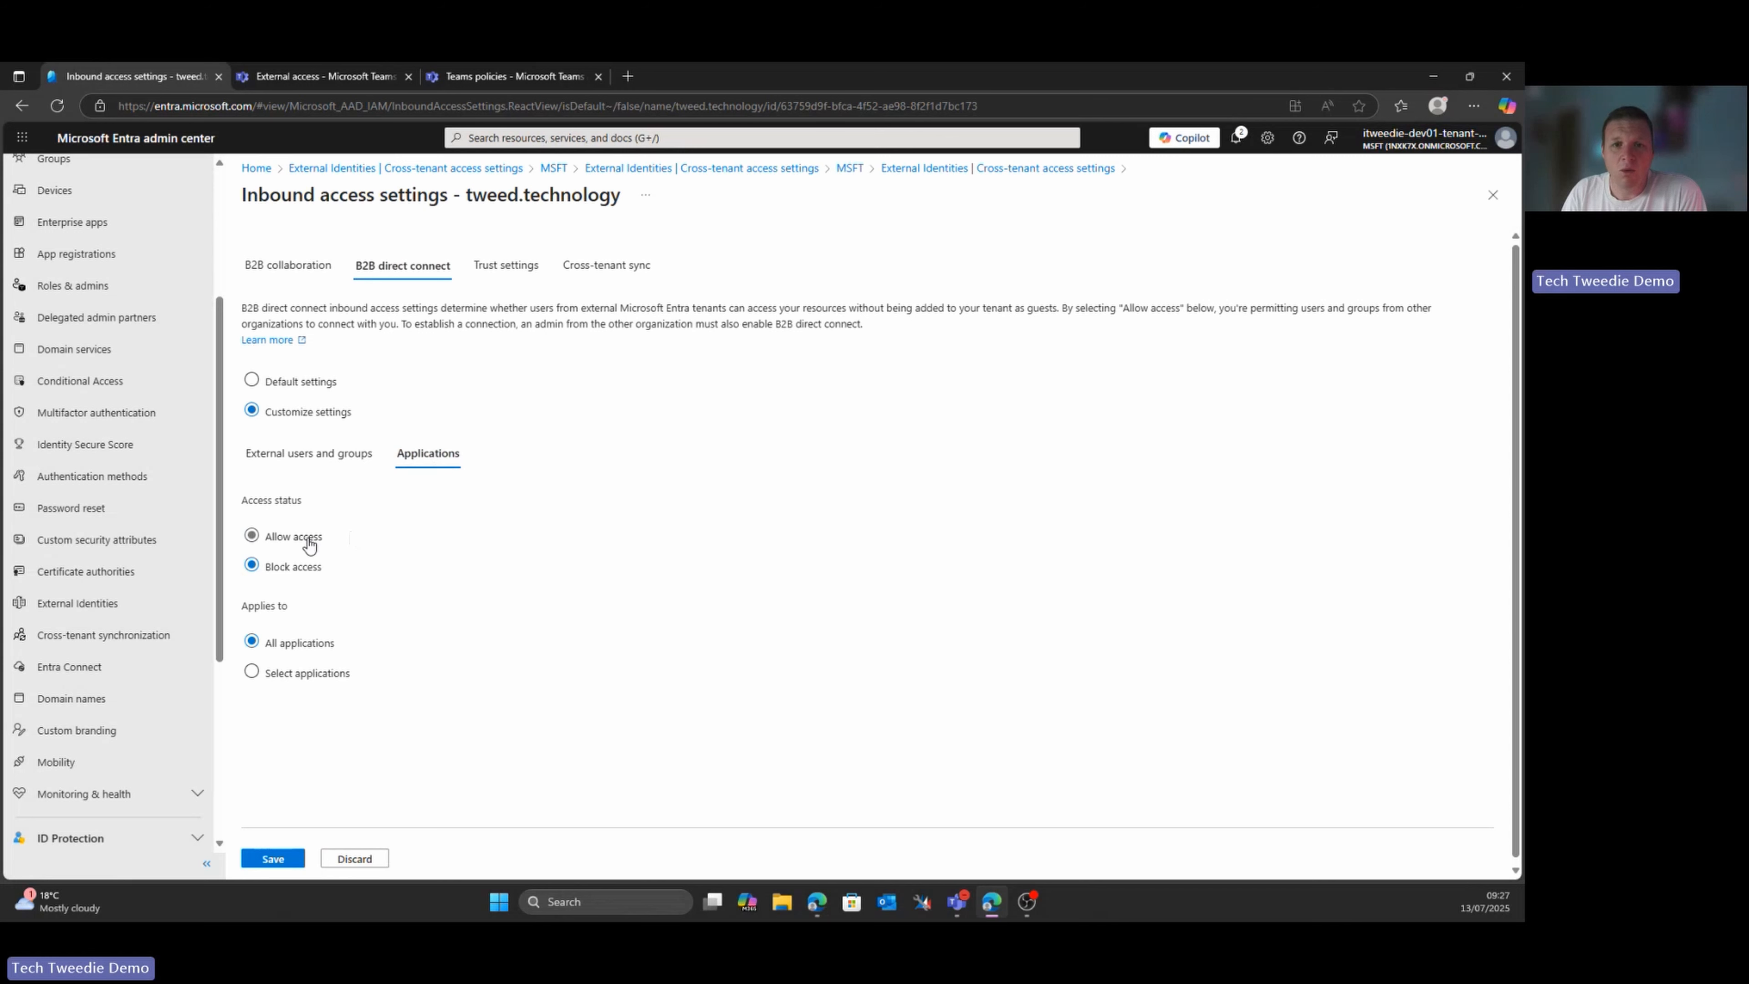
left_click(279, 865)
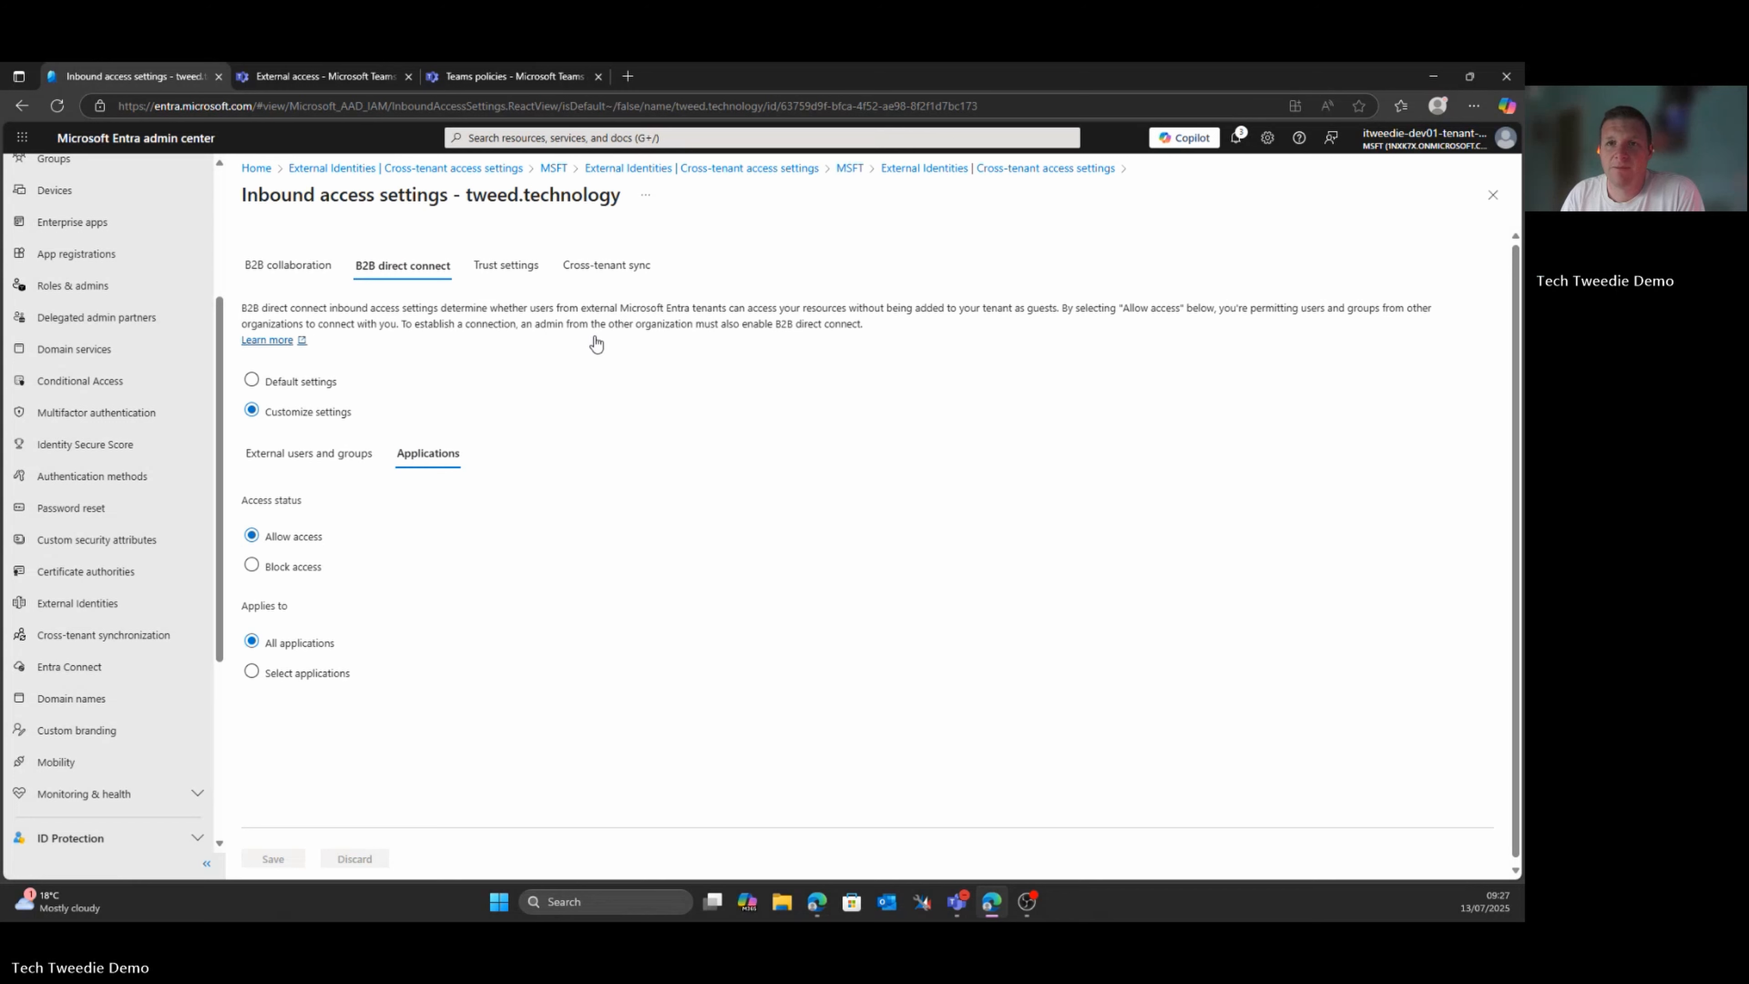
left_click(1494, 196)
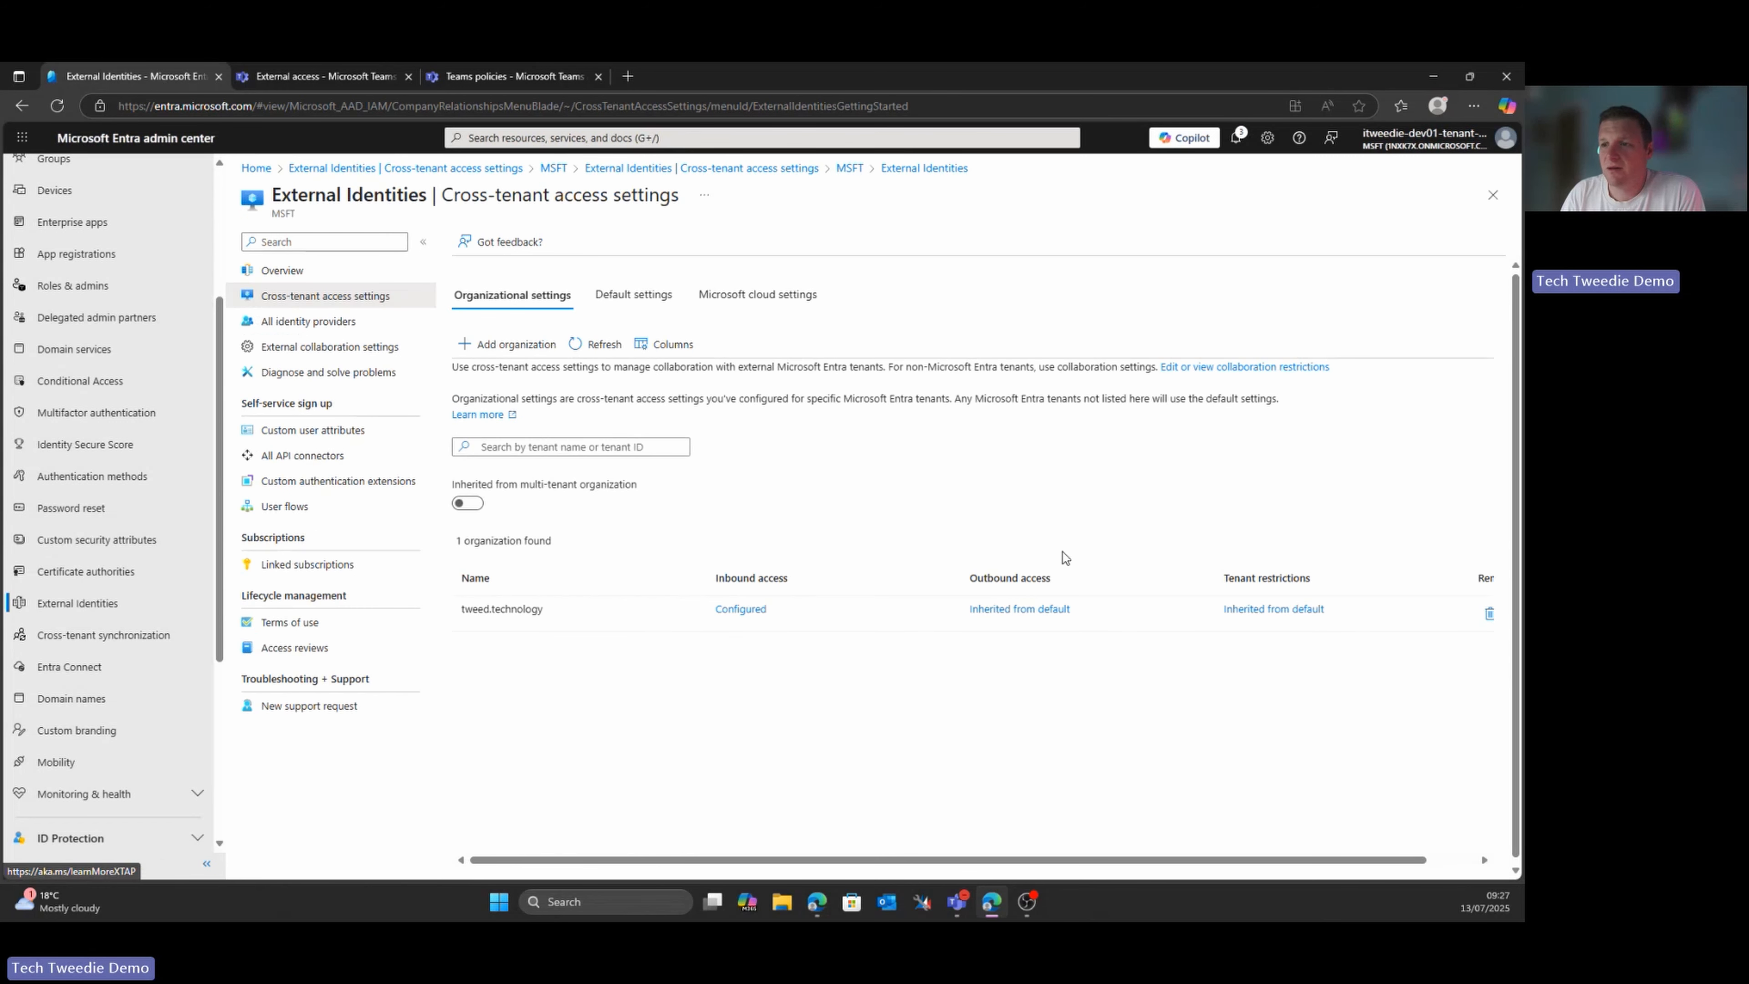
Customize tweed.technology's outbound B2B direct connect settings to allow access for users and groups and for external applications, and save with consent
left_click(1036, 612)
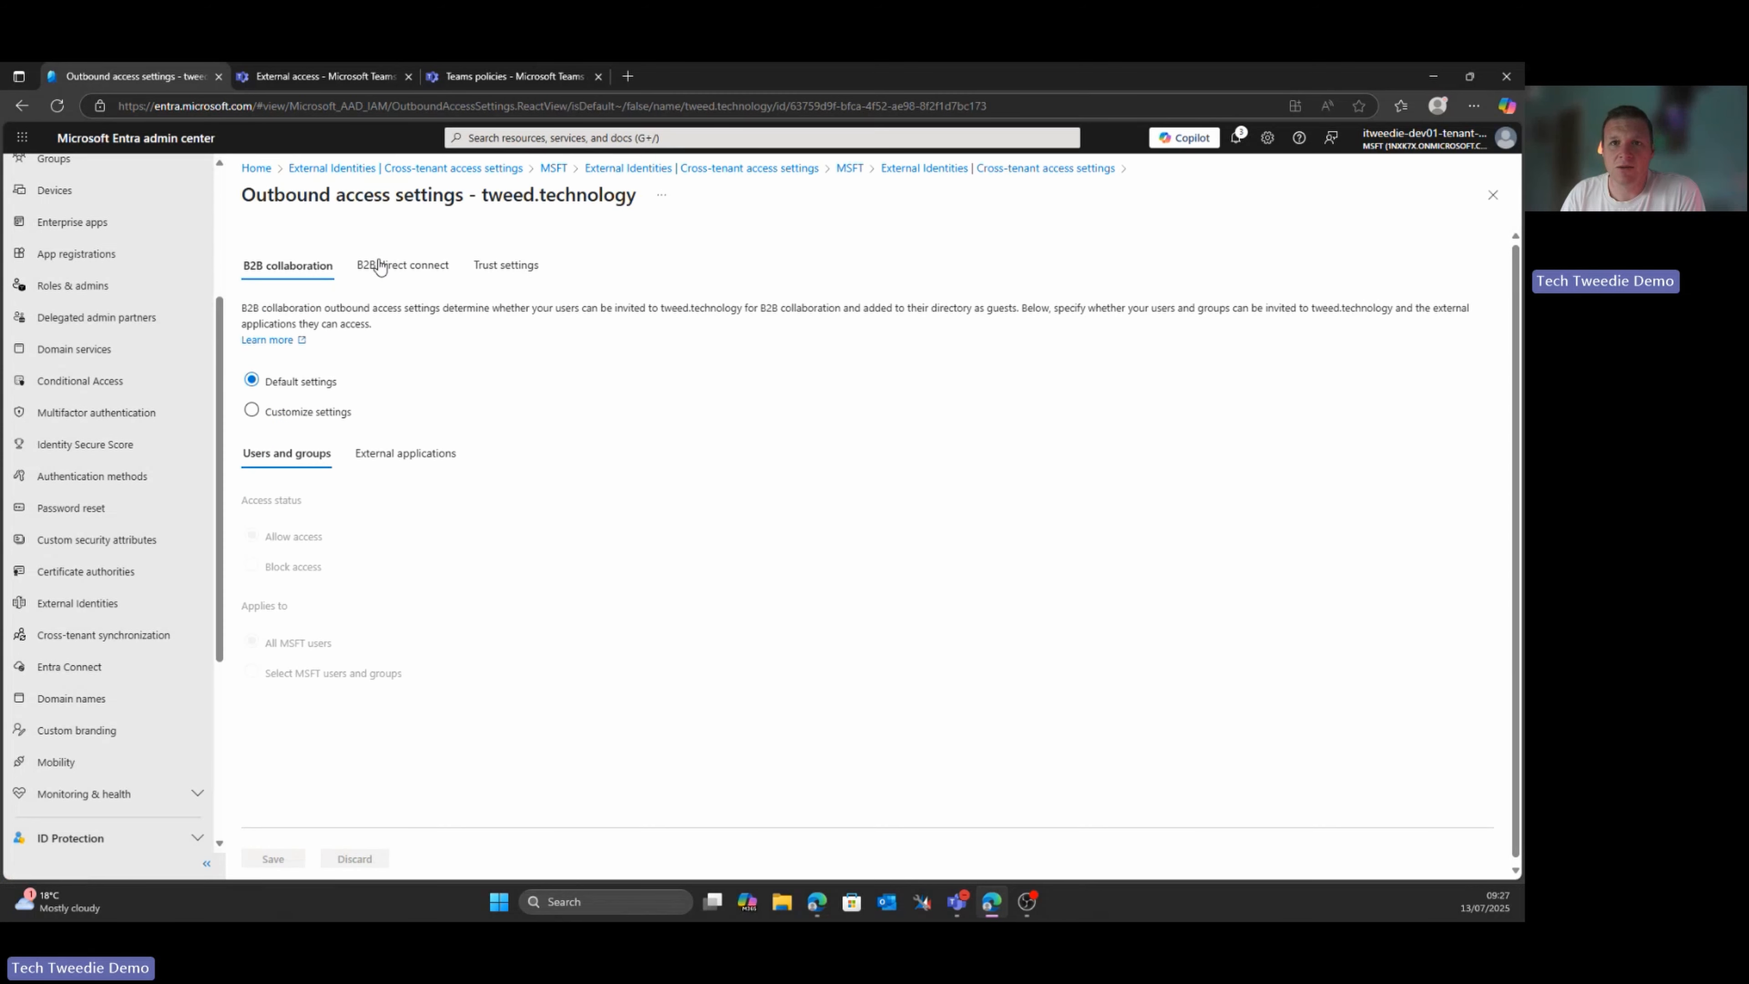
left_click(379, 274)
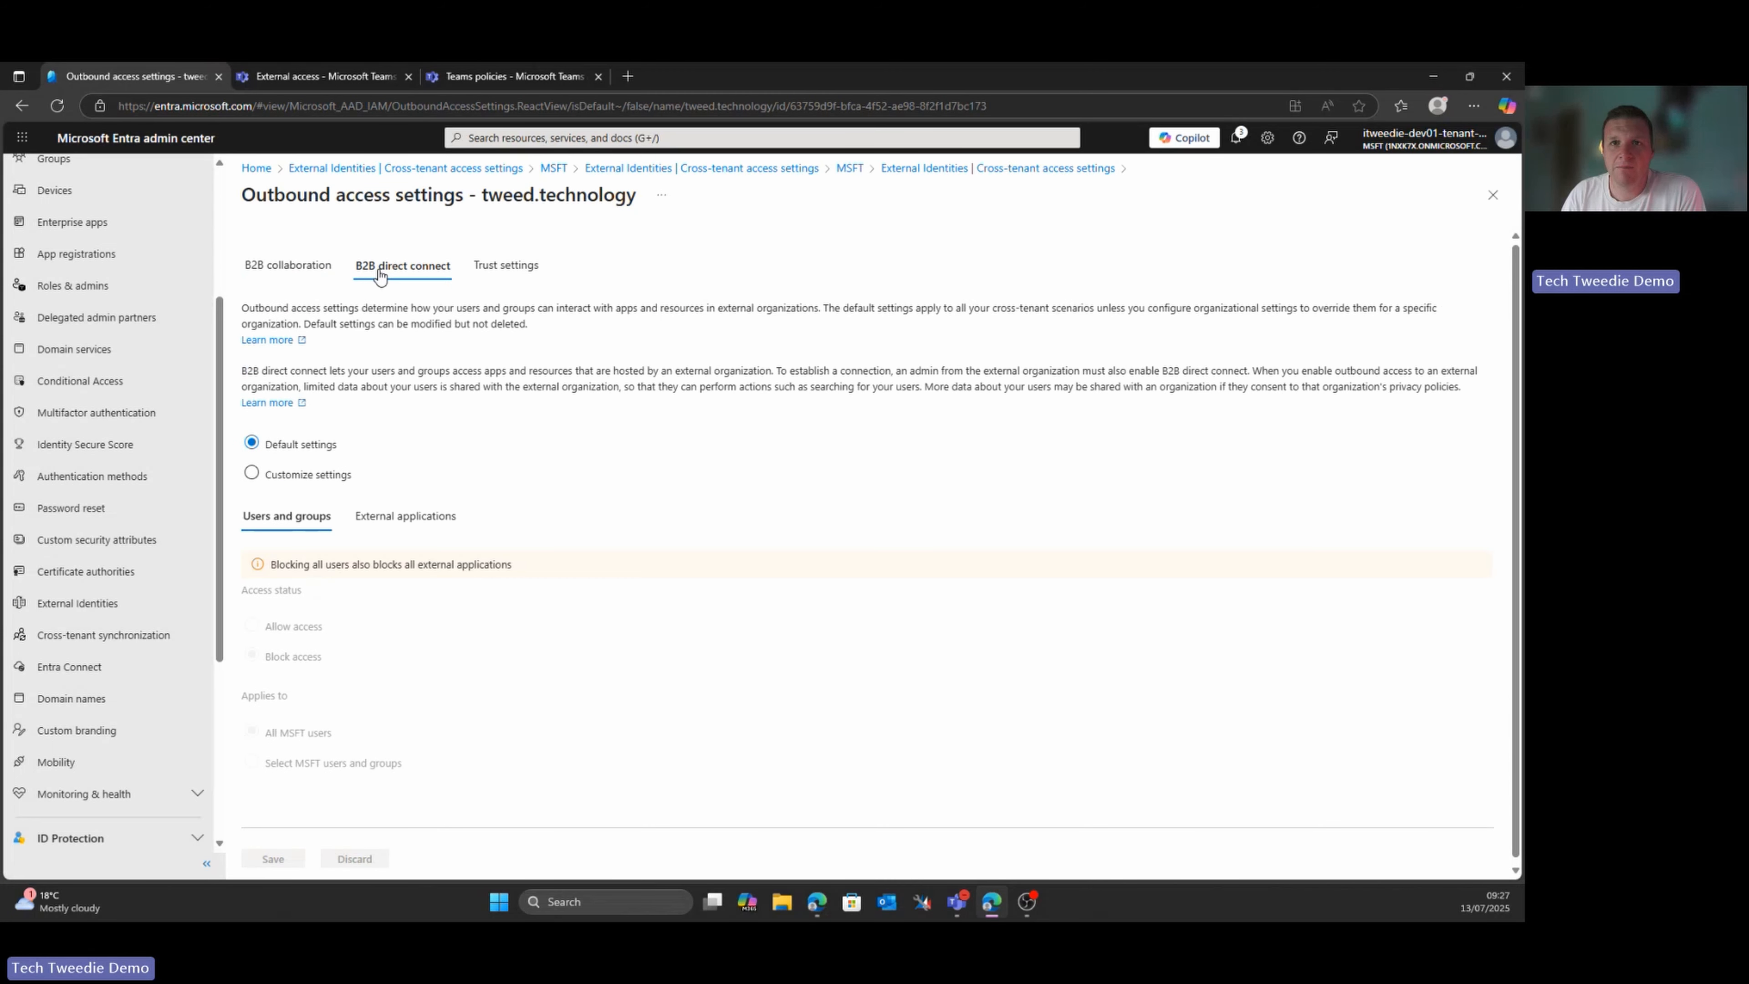
left_click(315, 475)
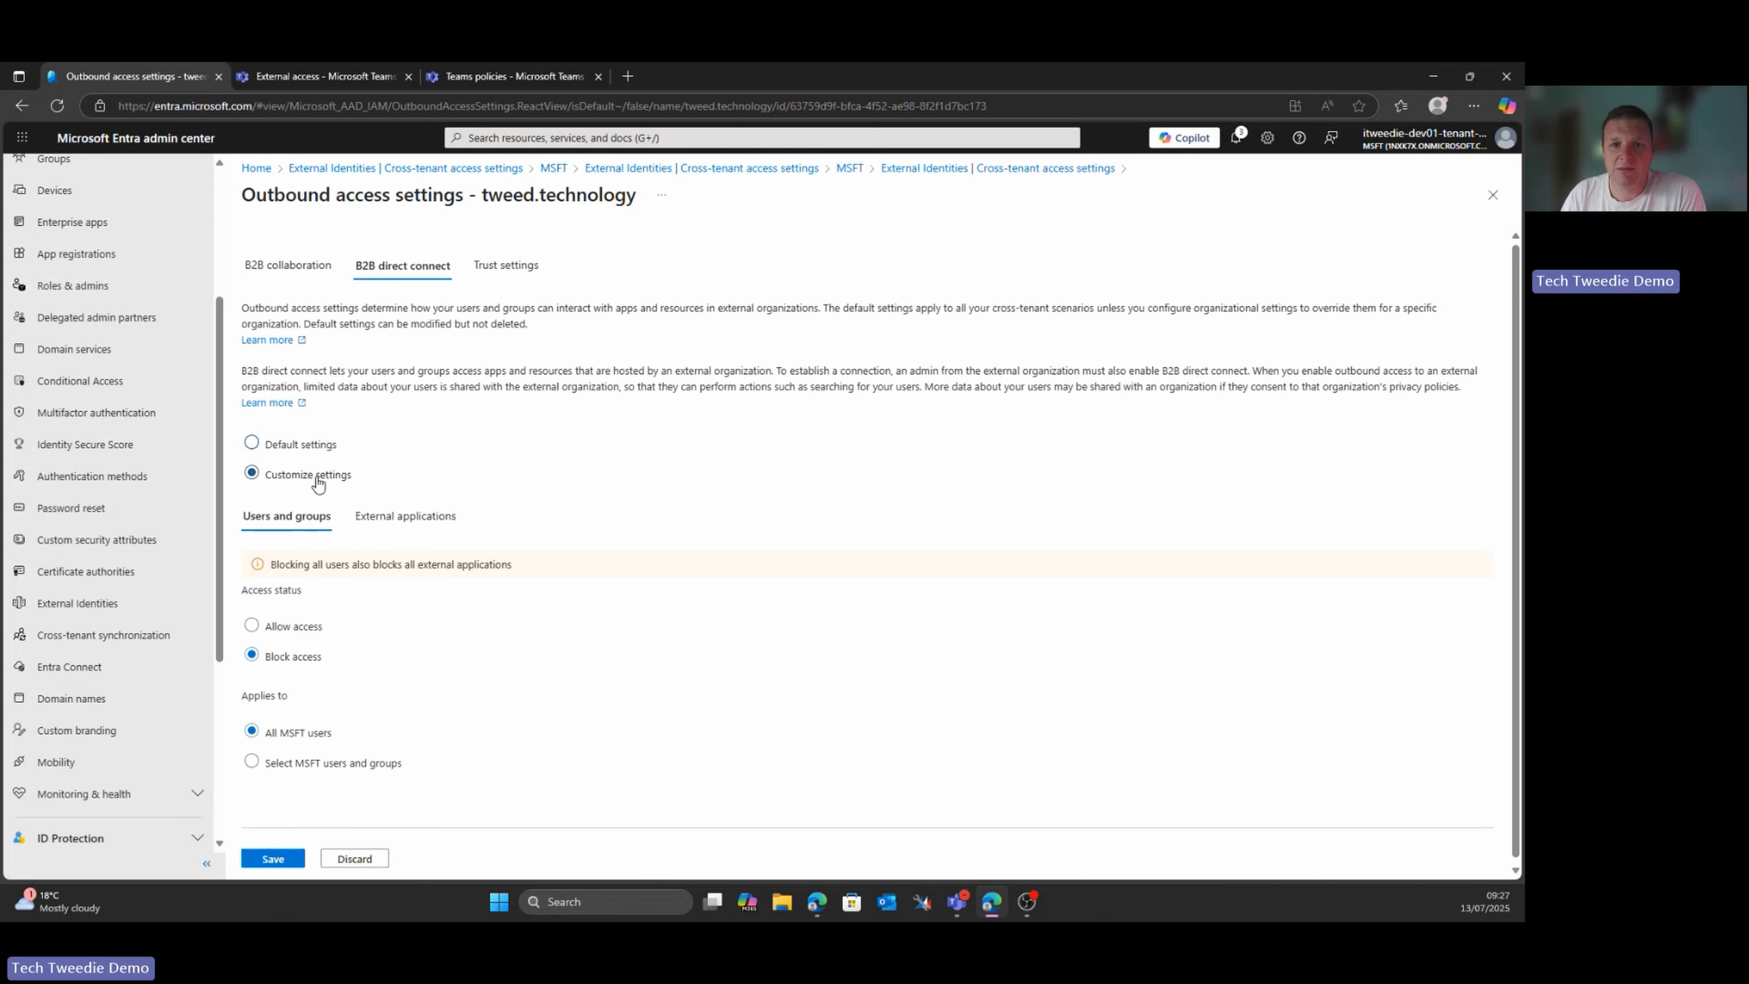
left_click(296, 628)
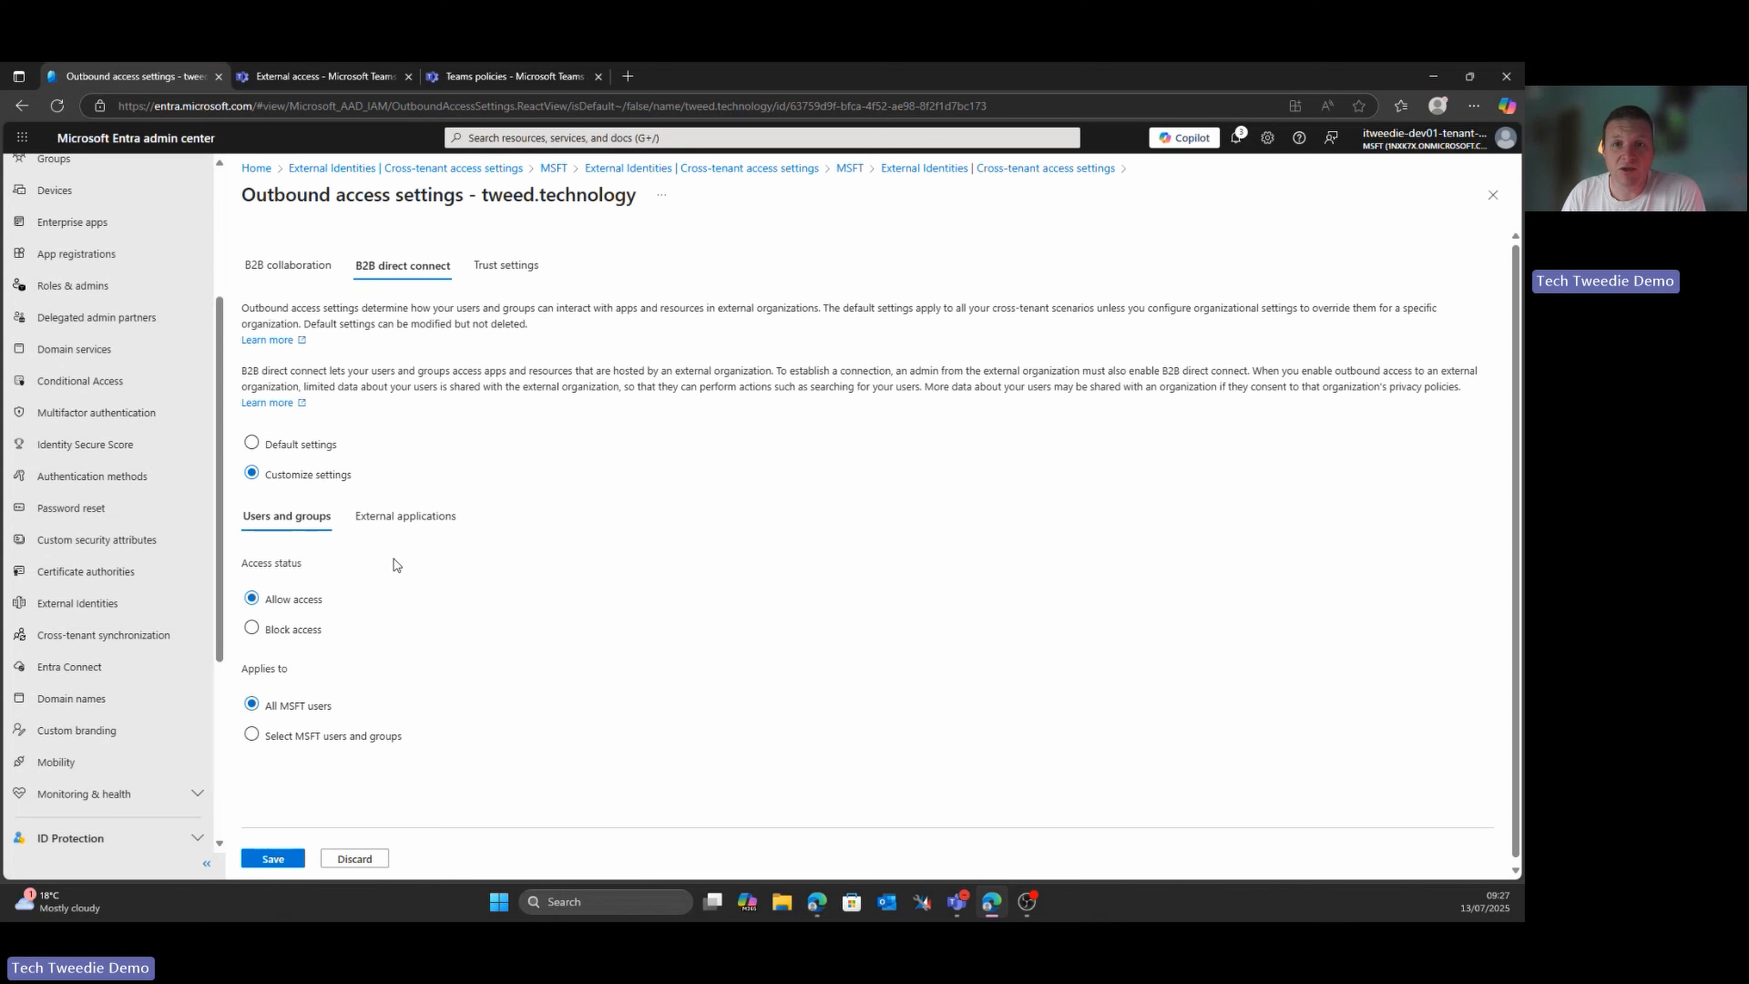
left_click(384, 524)
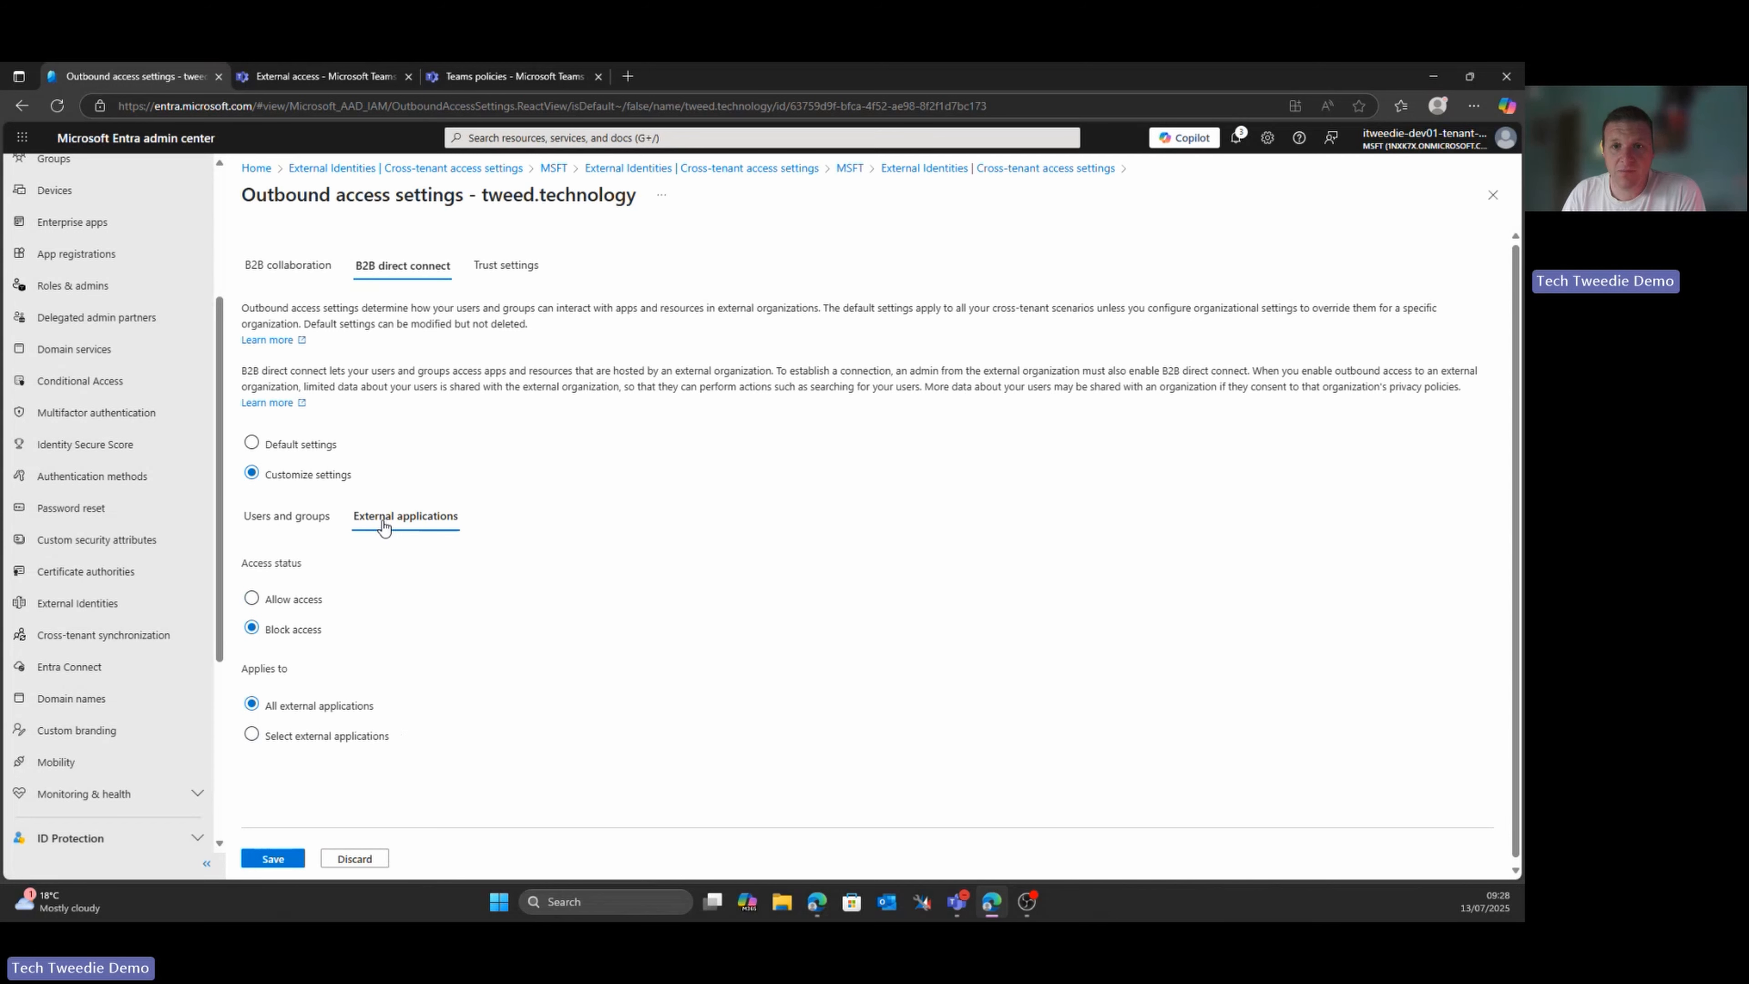
left_click(291, 604)
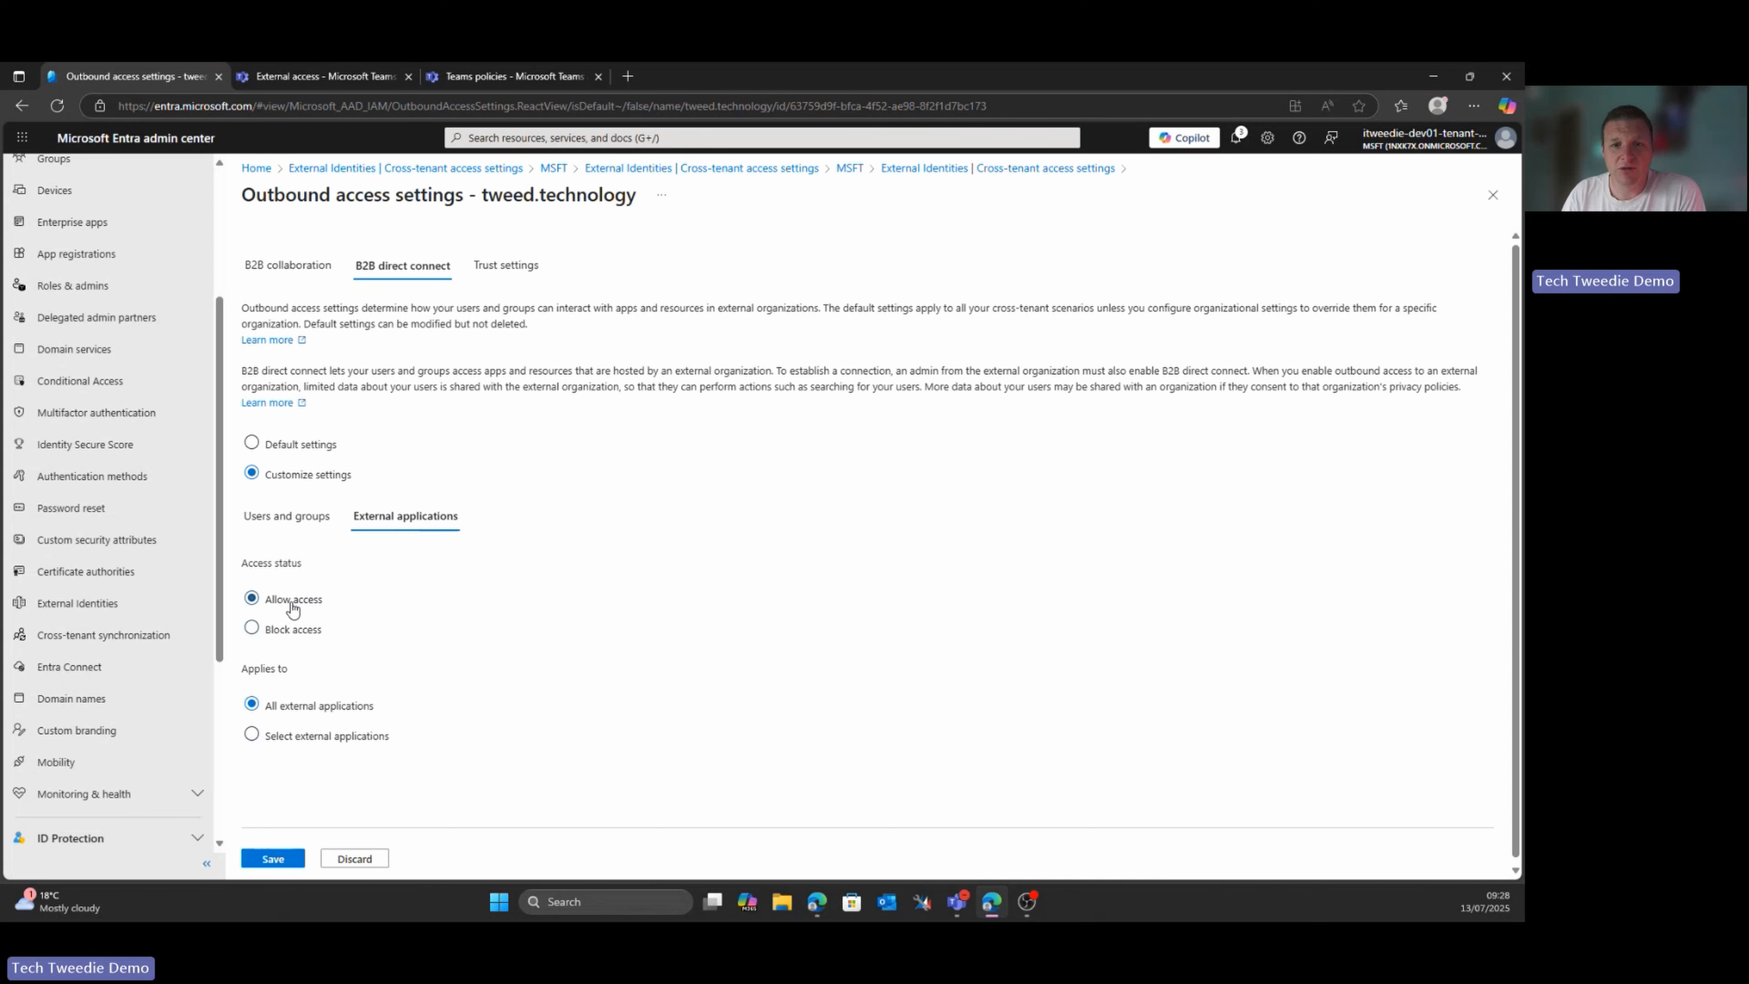
left_click(256, 862)
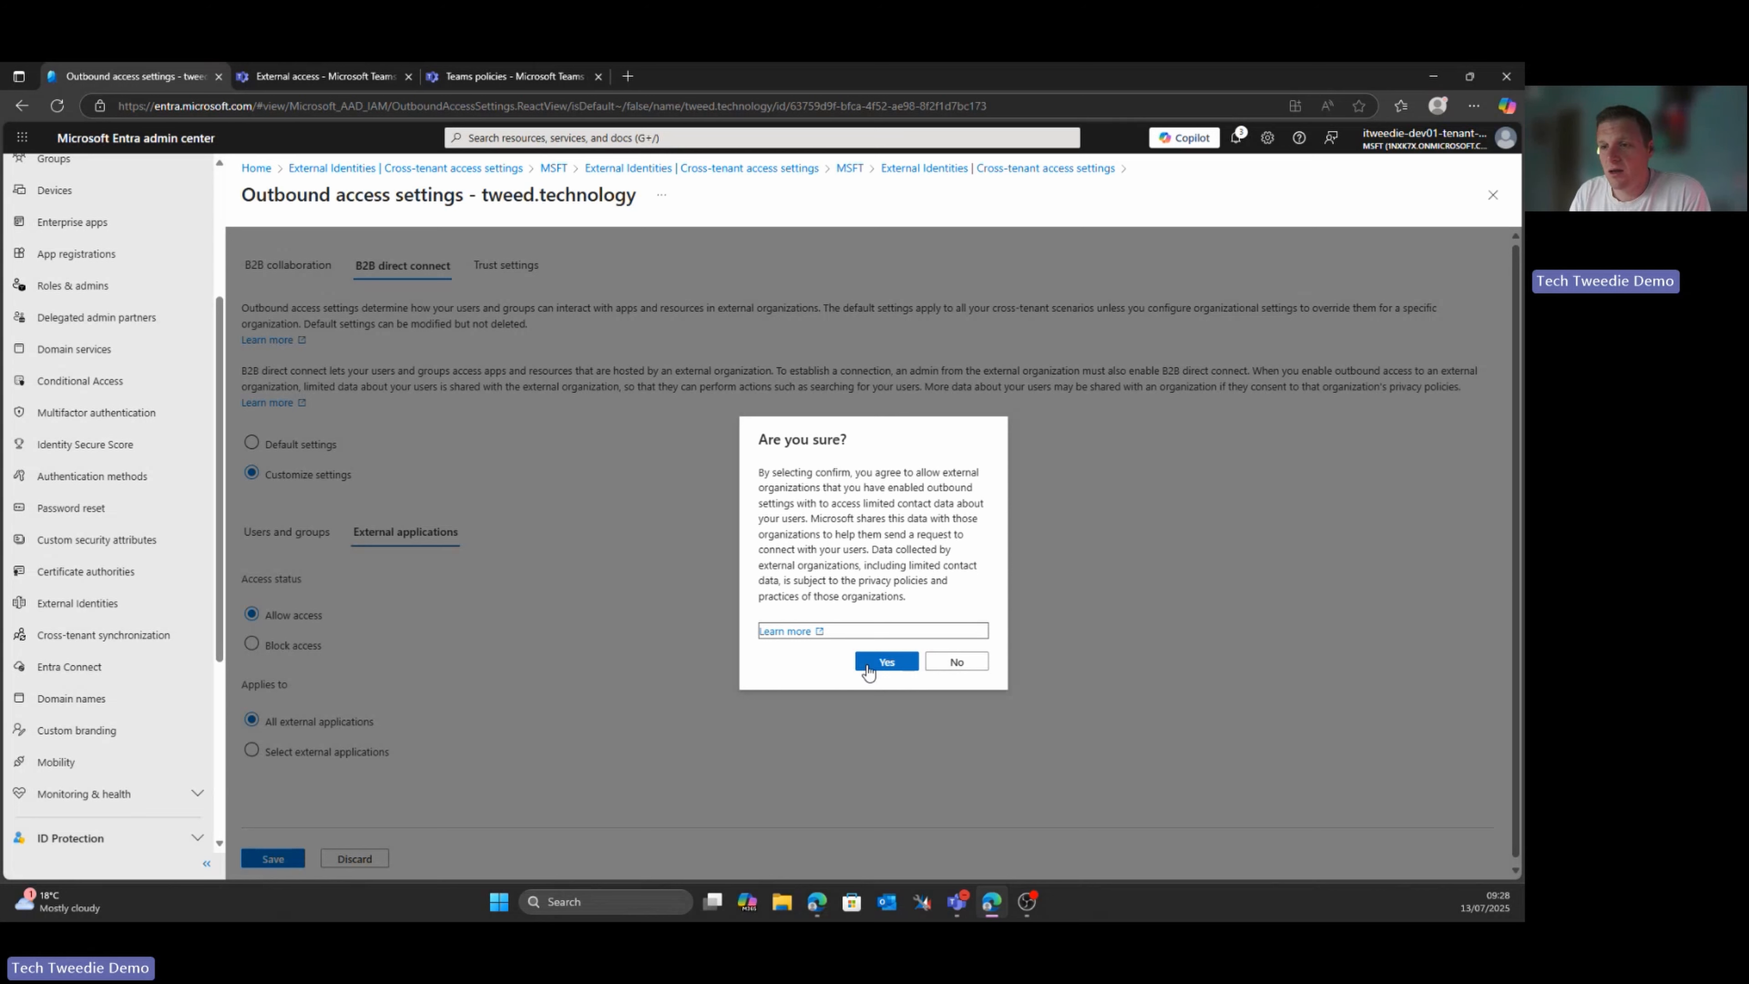
left_click(887, 662)
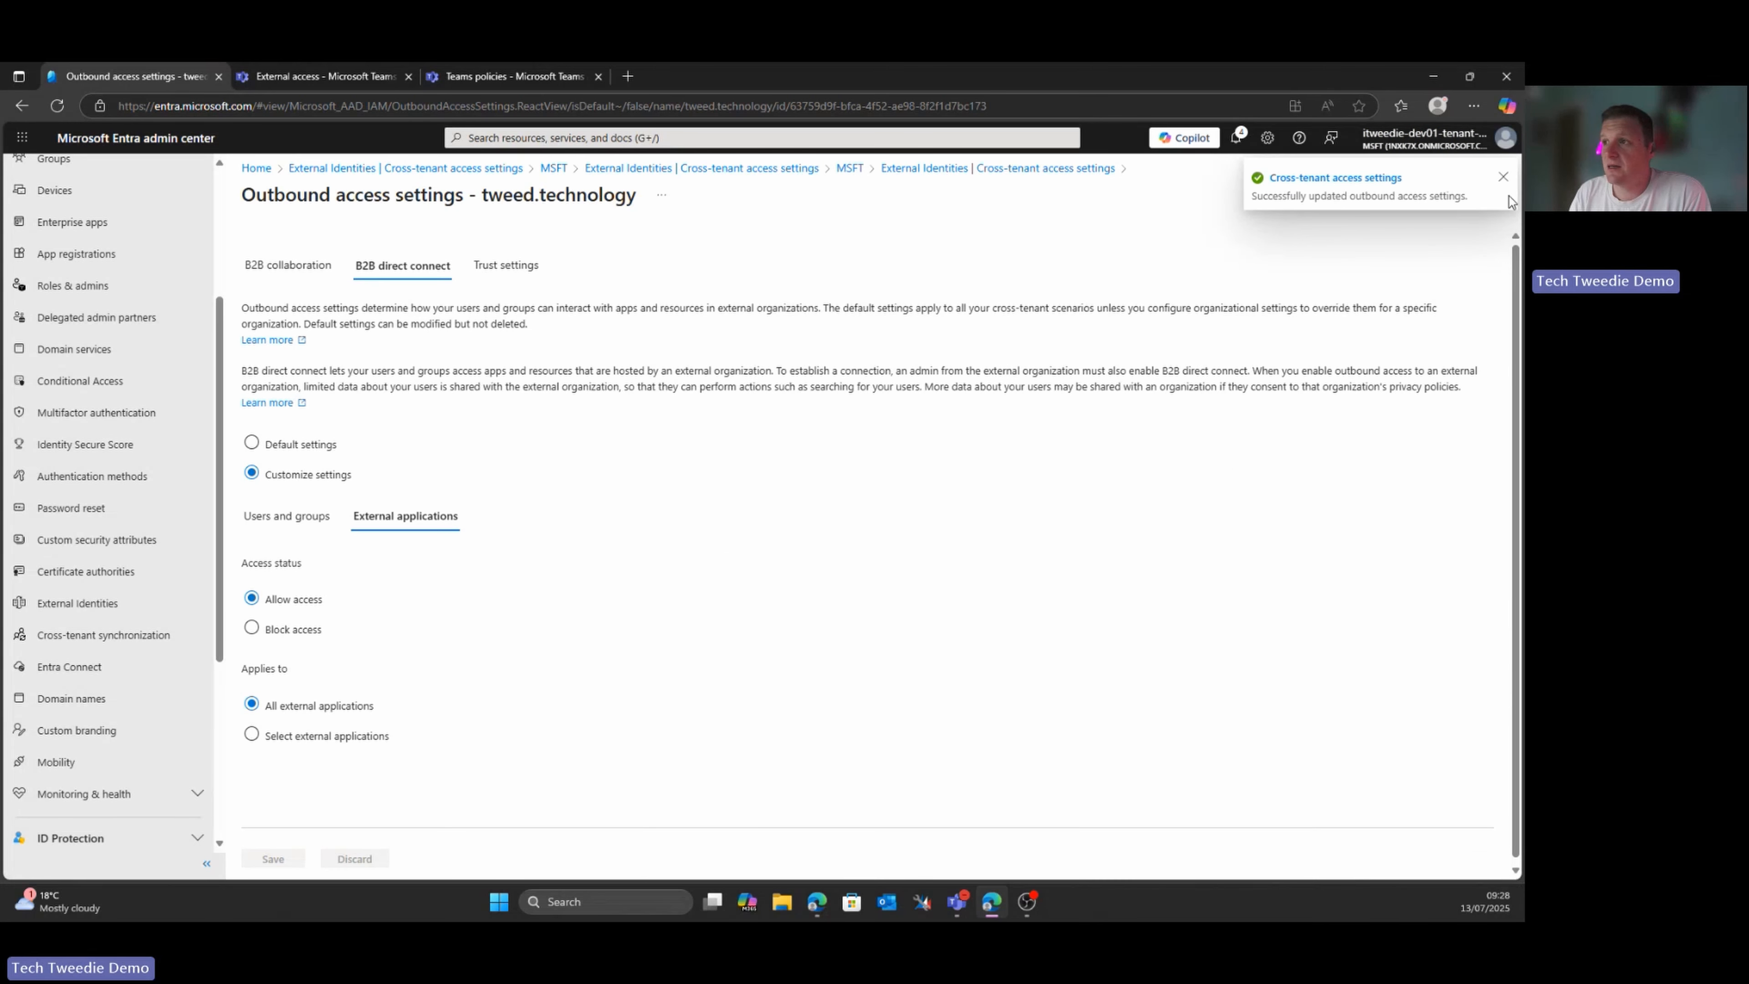
left_click(1503, 177)
left_click(1493, 195)
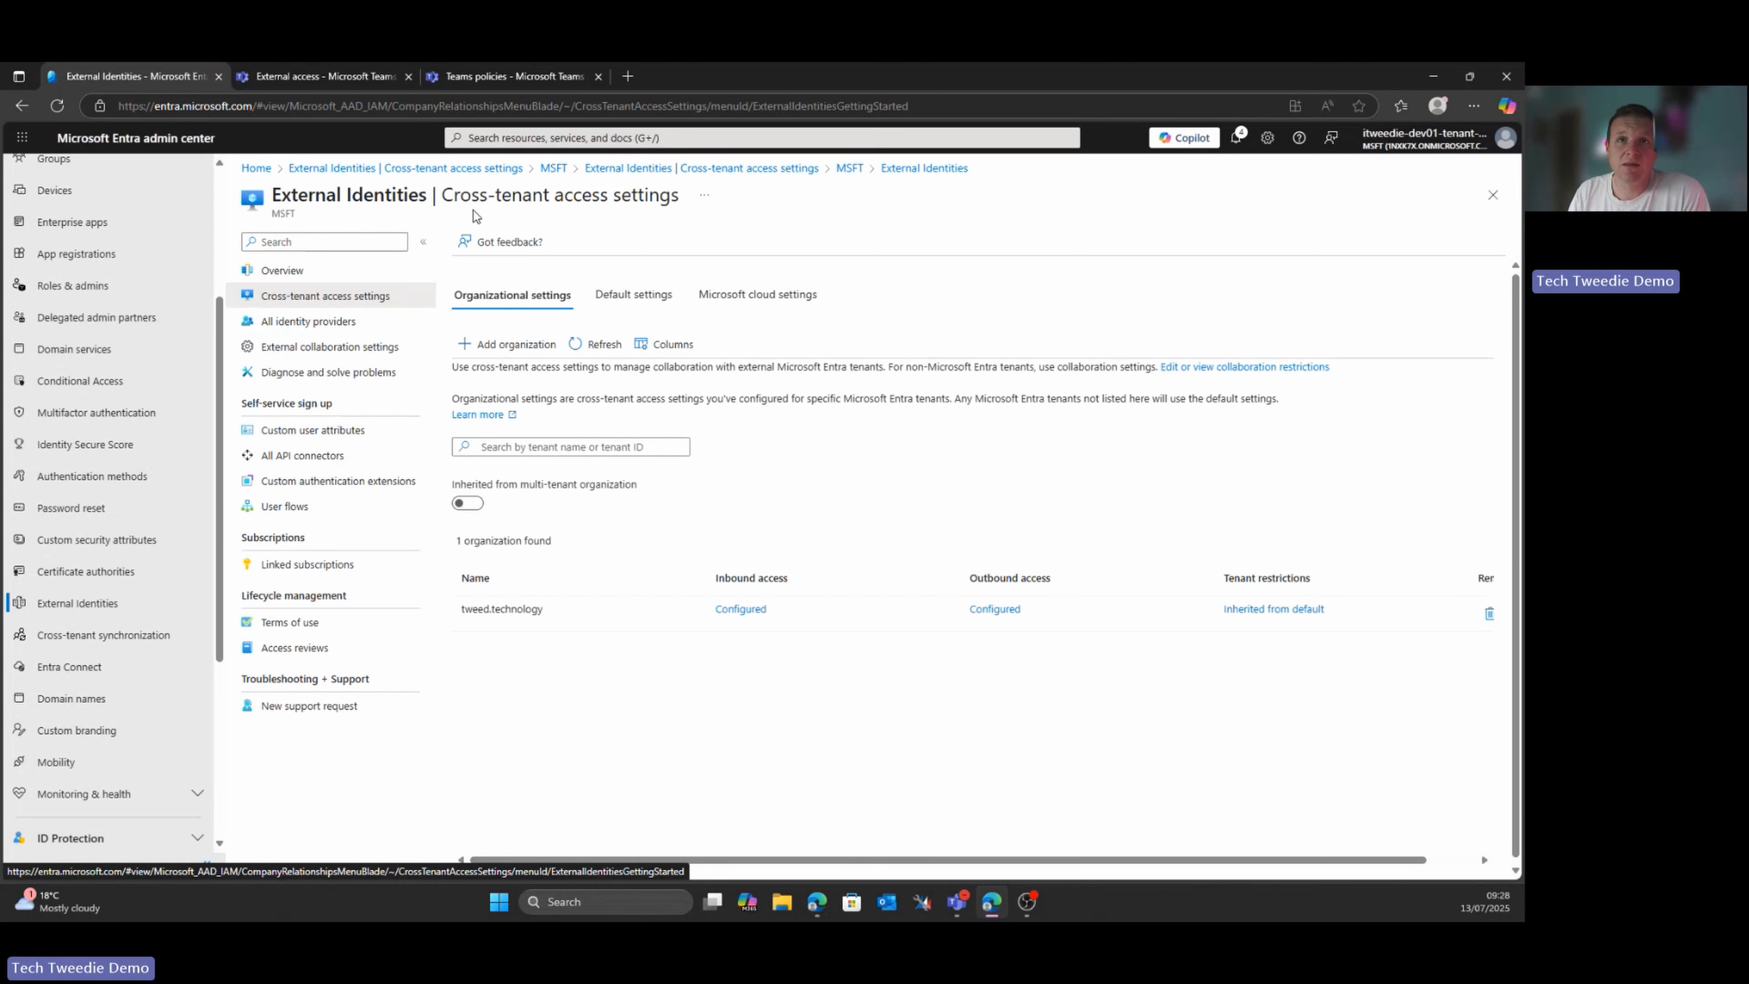
Switch to the Teams admin center's External access page and review the domain options for users in external organizations
left_click(321, 76)
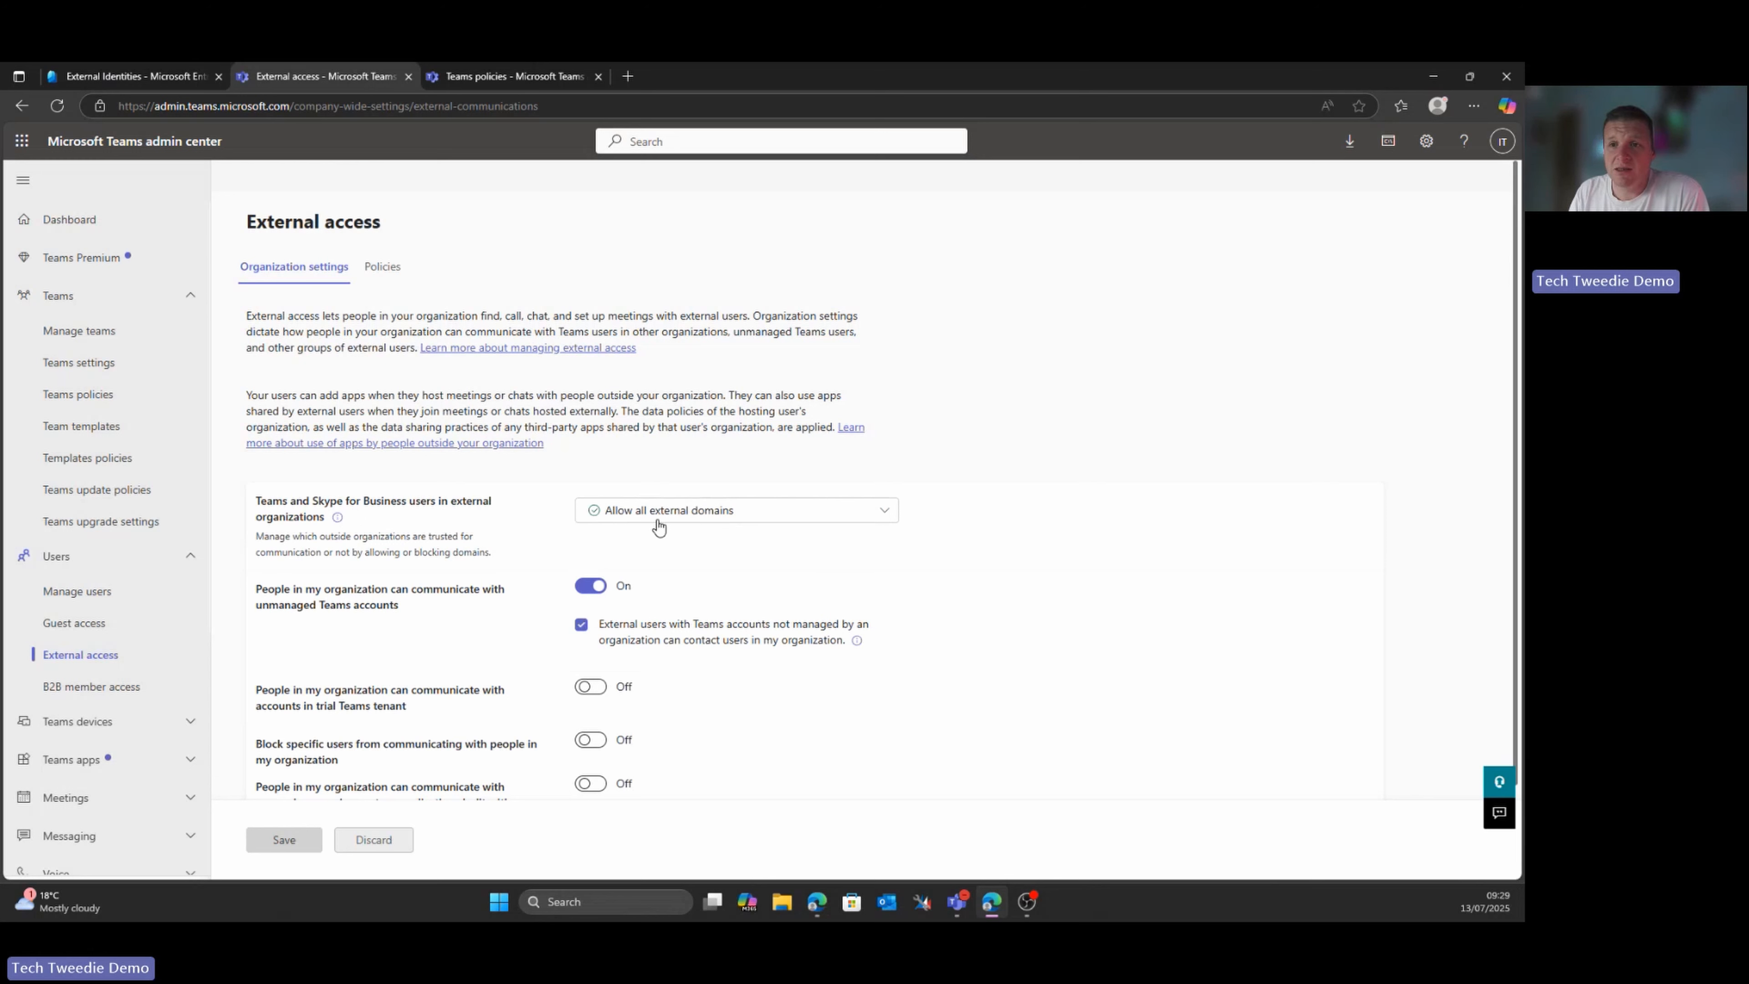
left_click(813, 521)
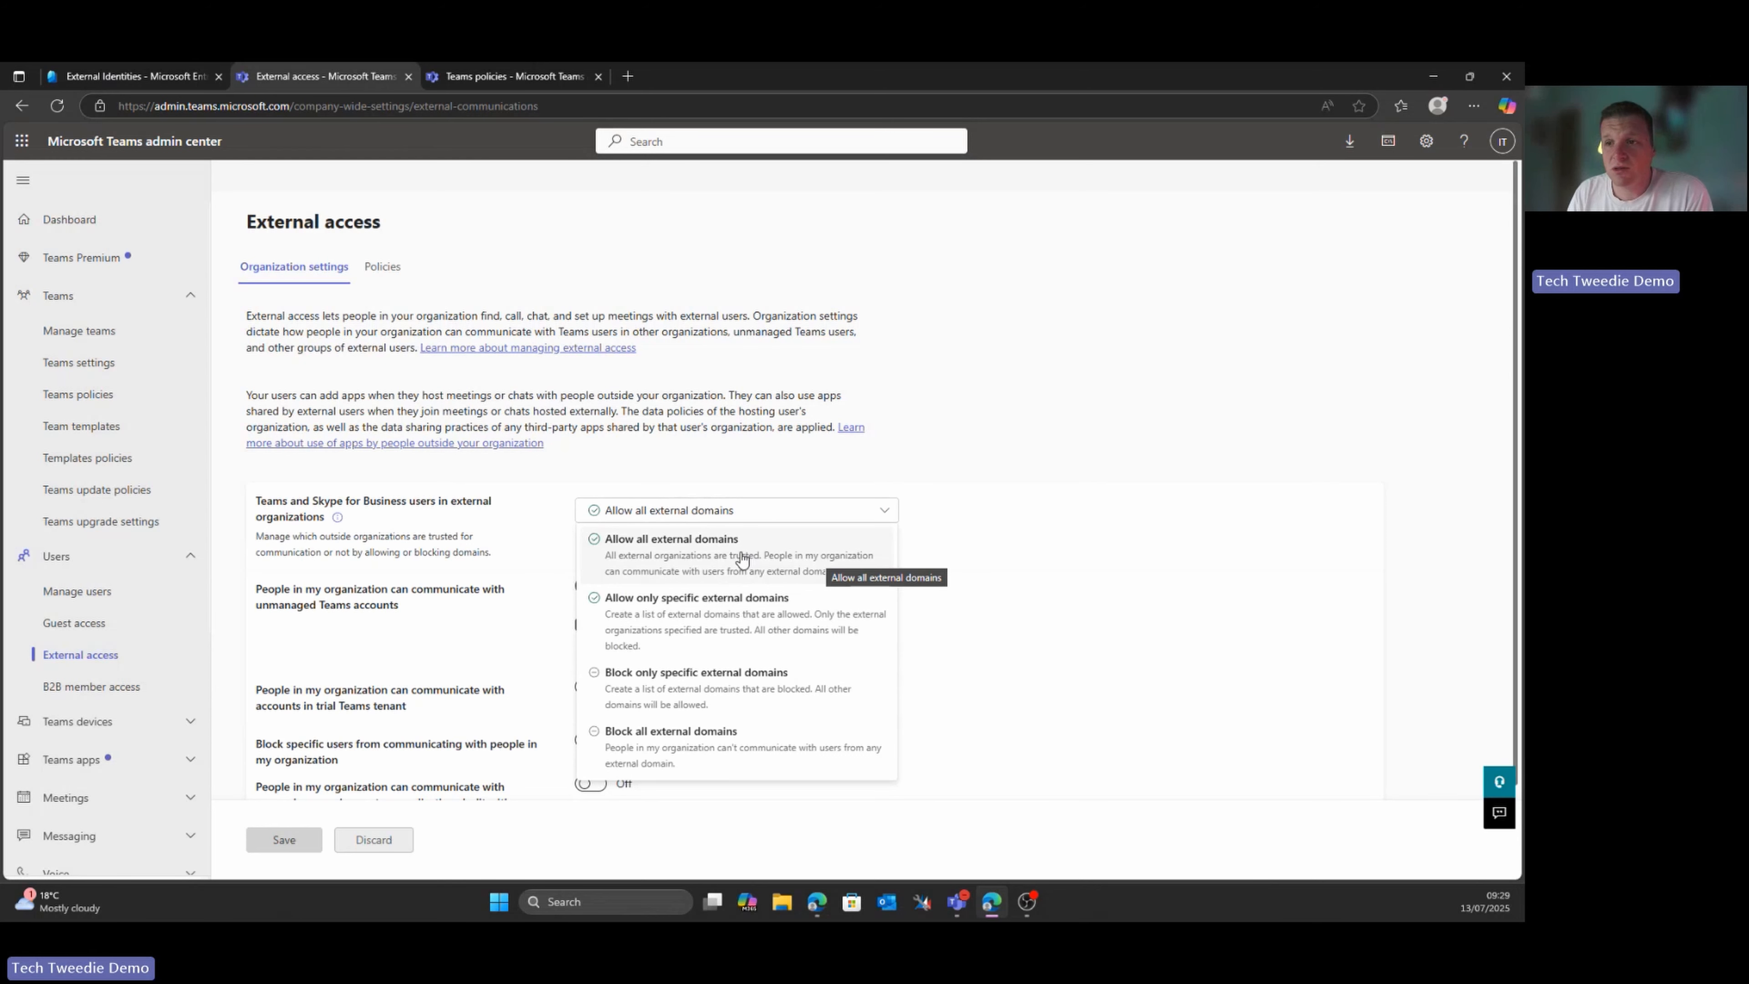
left_click(948, 541)
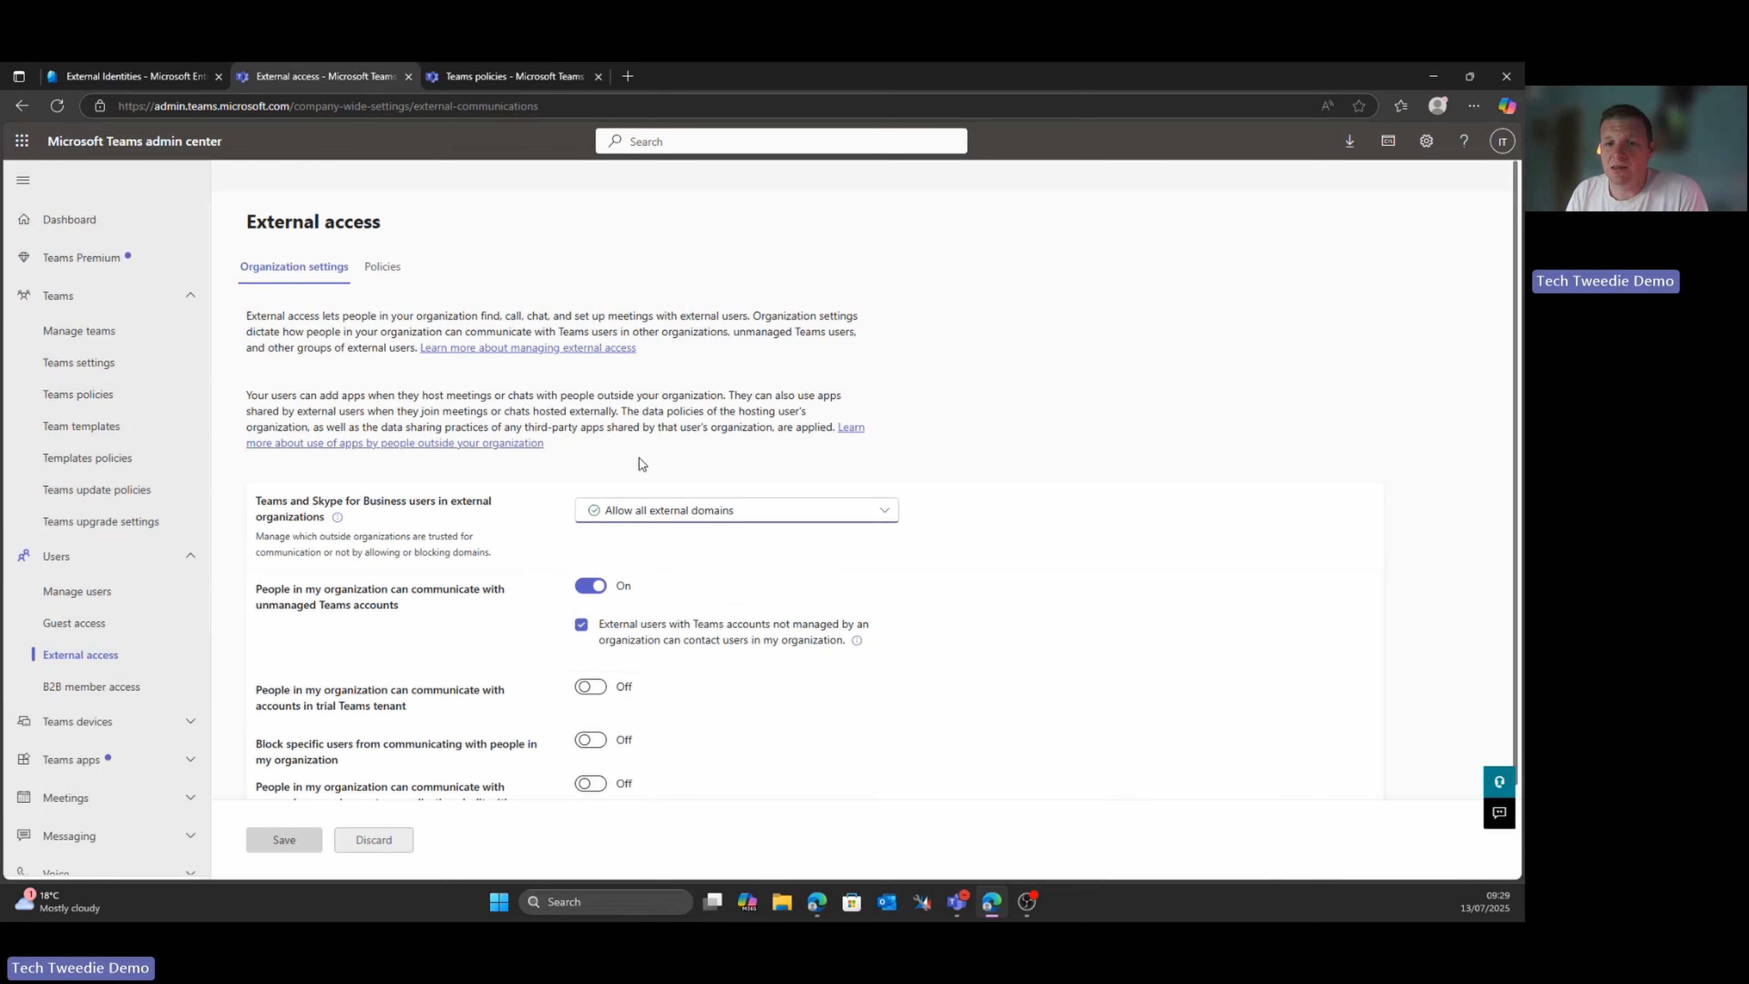
Review the private and shared channel settings in the Global (Org-wide default) Teams policy
left_click(492, 79)
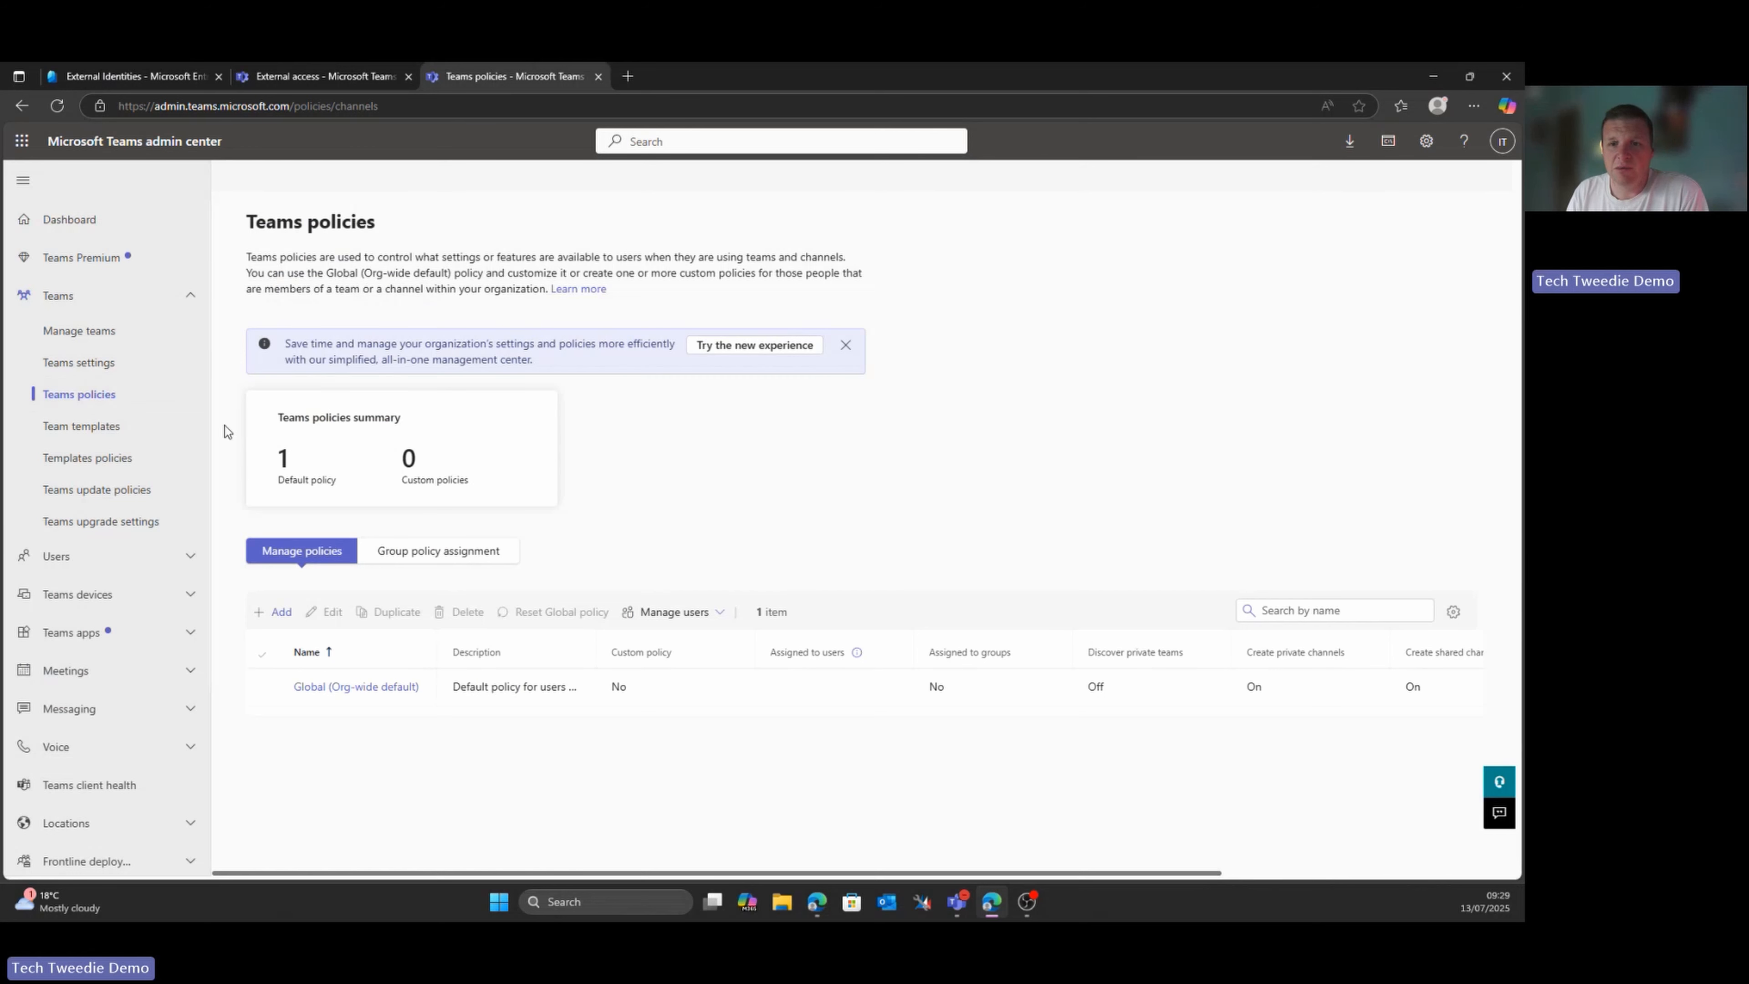
left_click(335, 698)
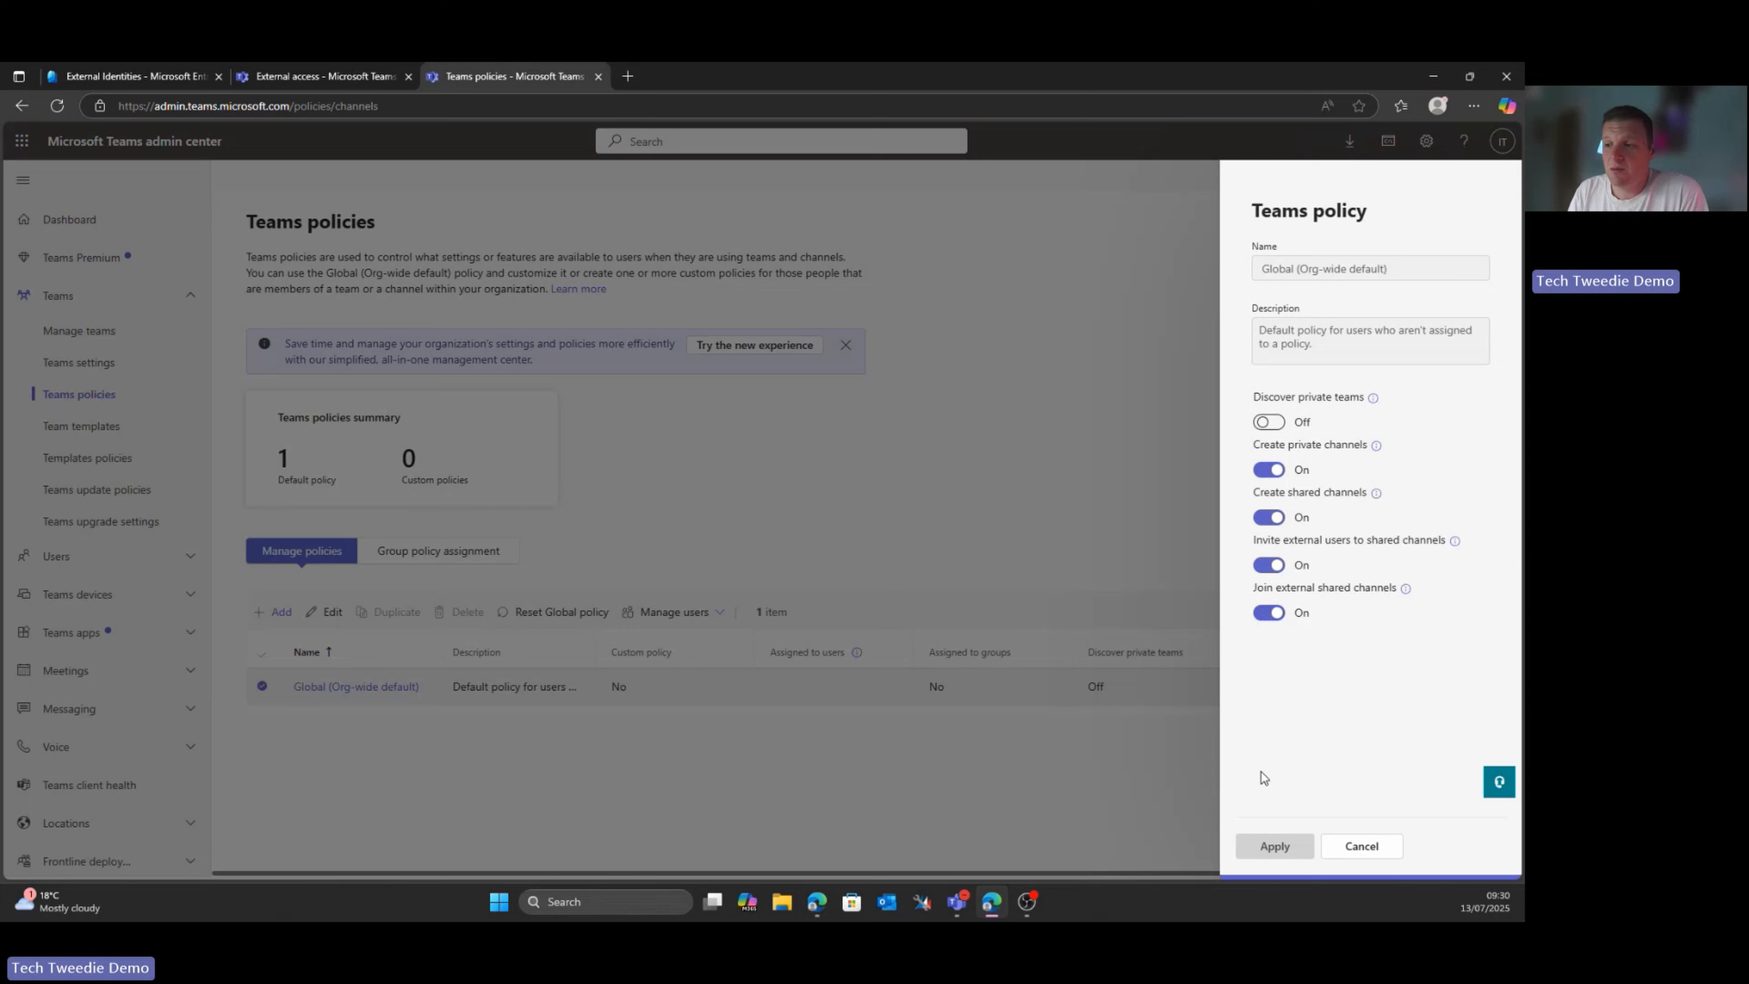
left_click(1362, 846)
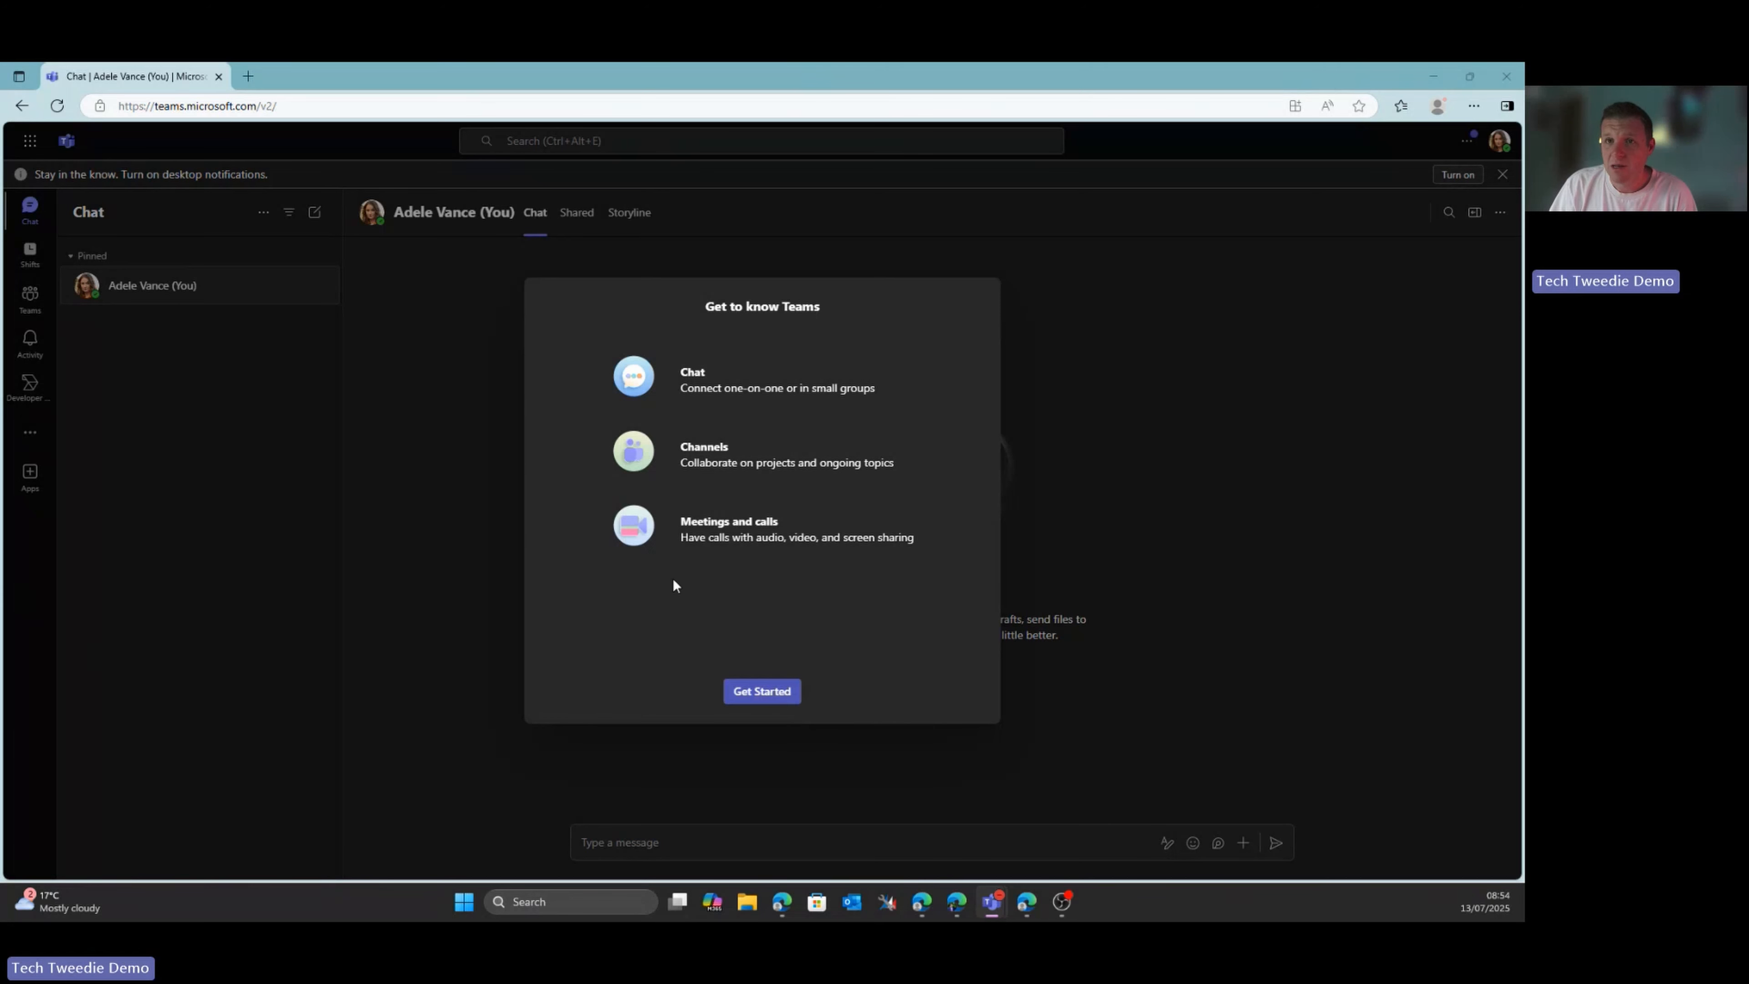
Dismiss the introduction and mobile app prompts in the Teams web client and check the signed-in user's profile card
left_click(770, 694)
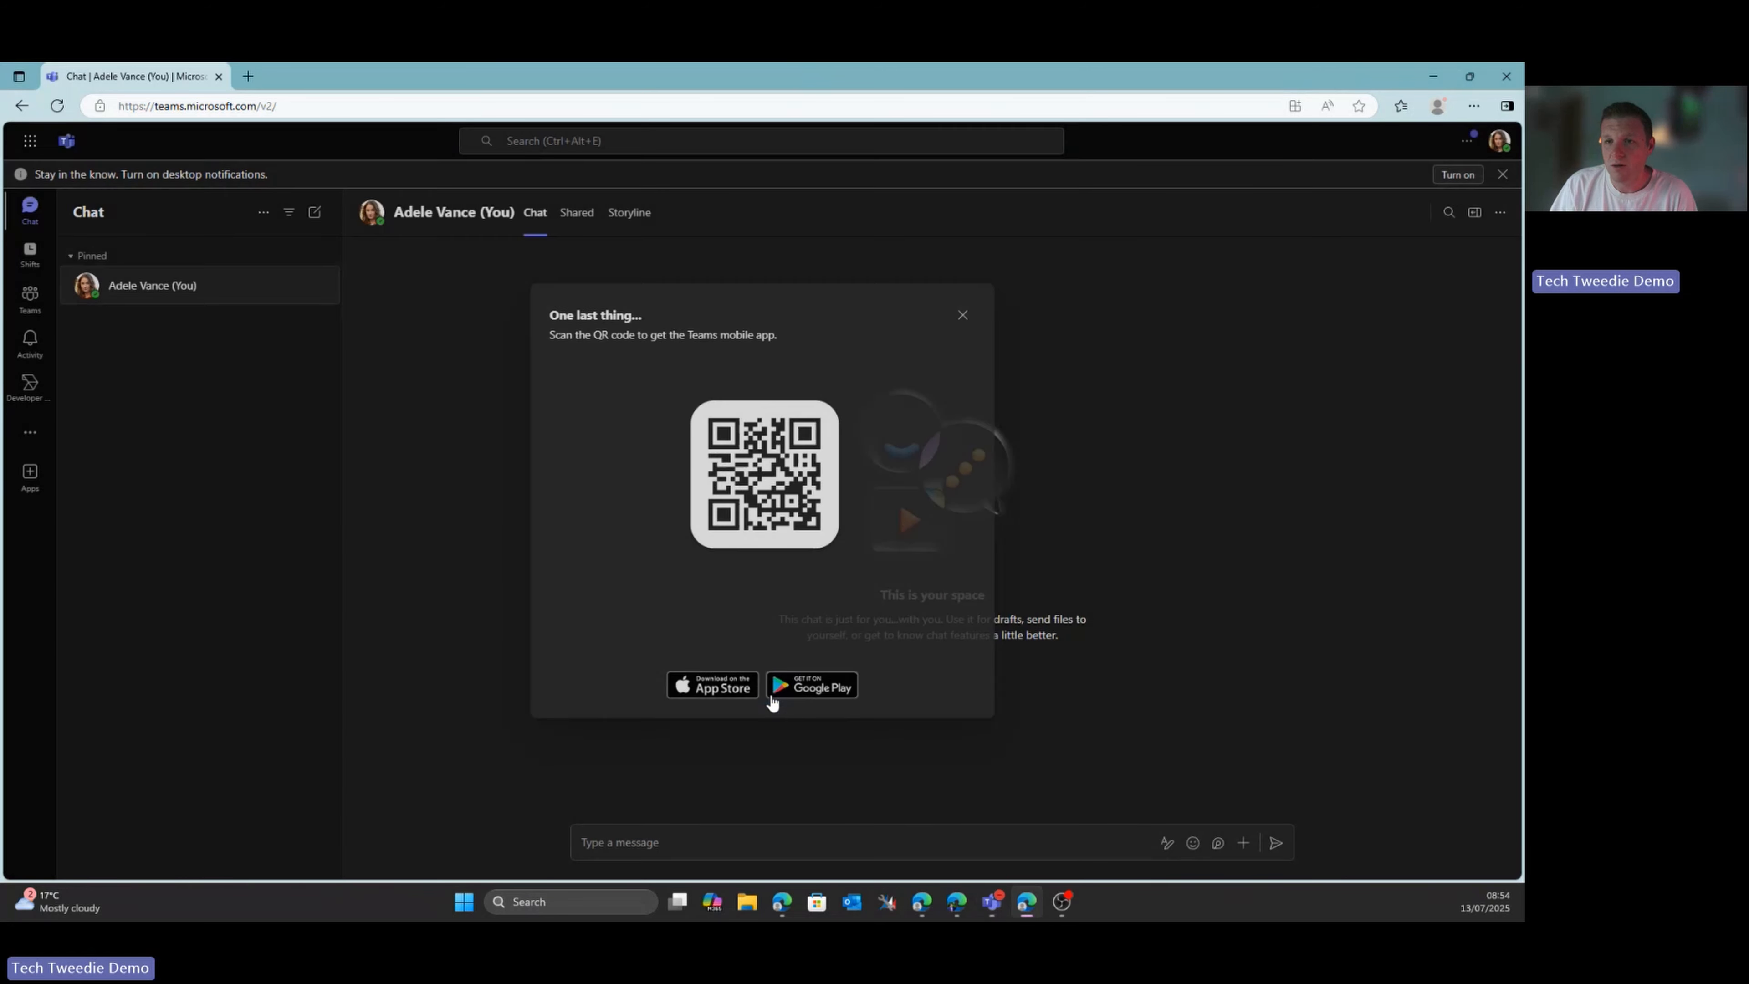
left_click(969, 312)
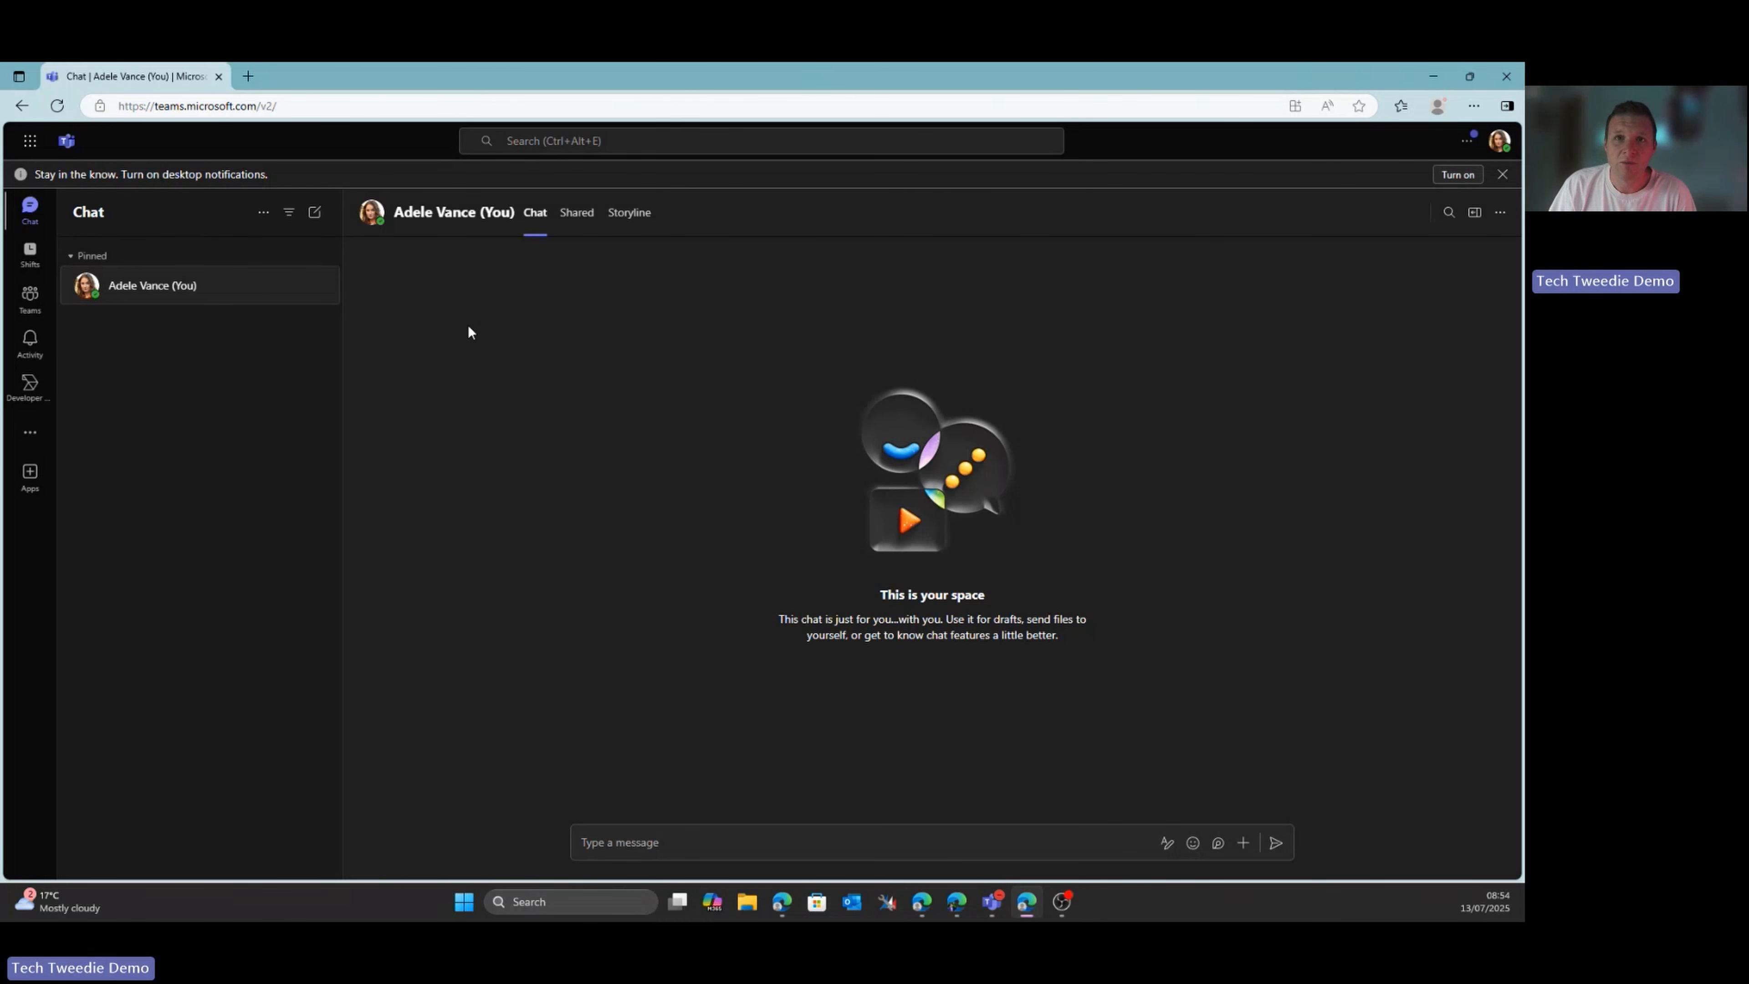
mouse_move(379, 215)
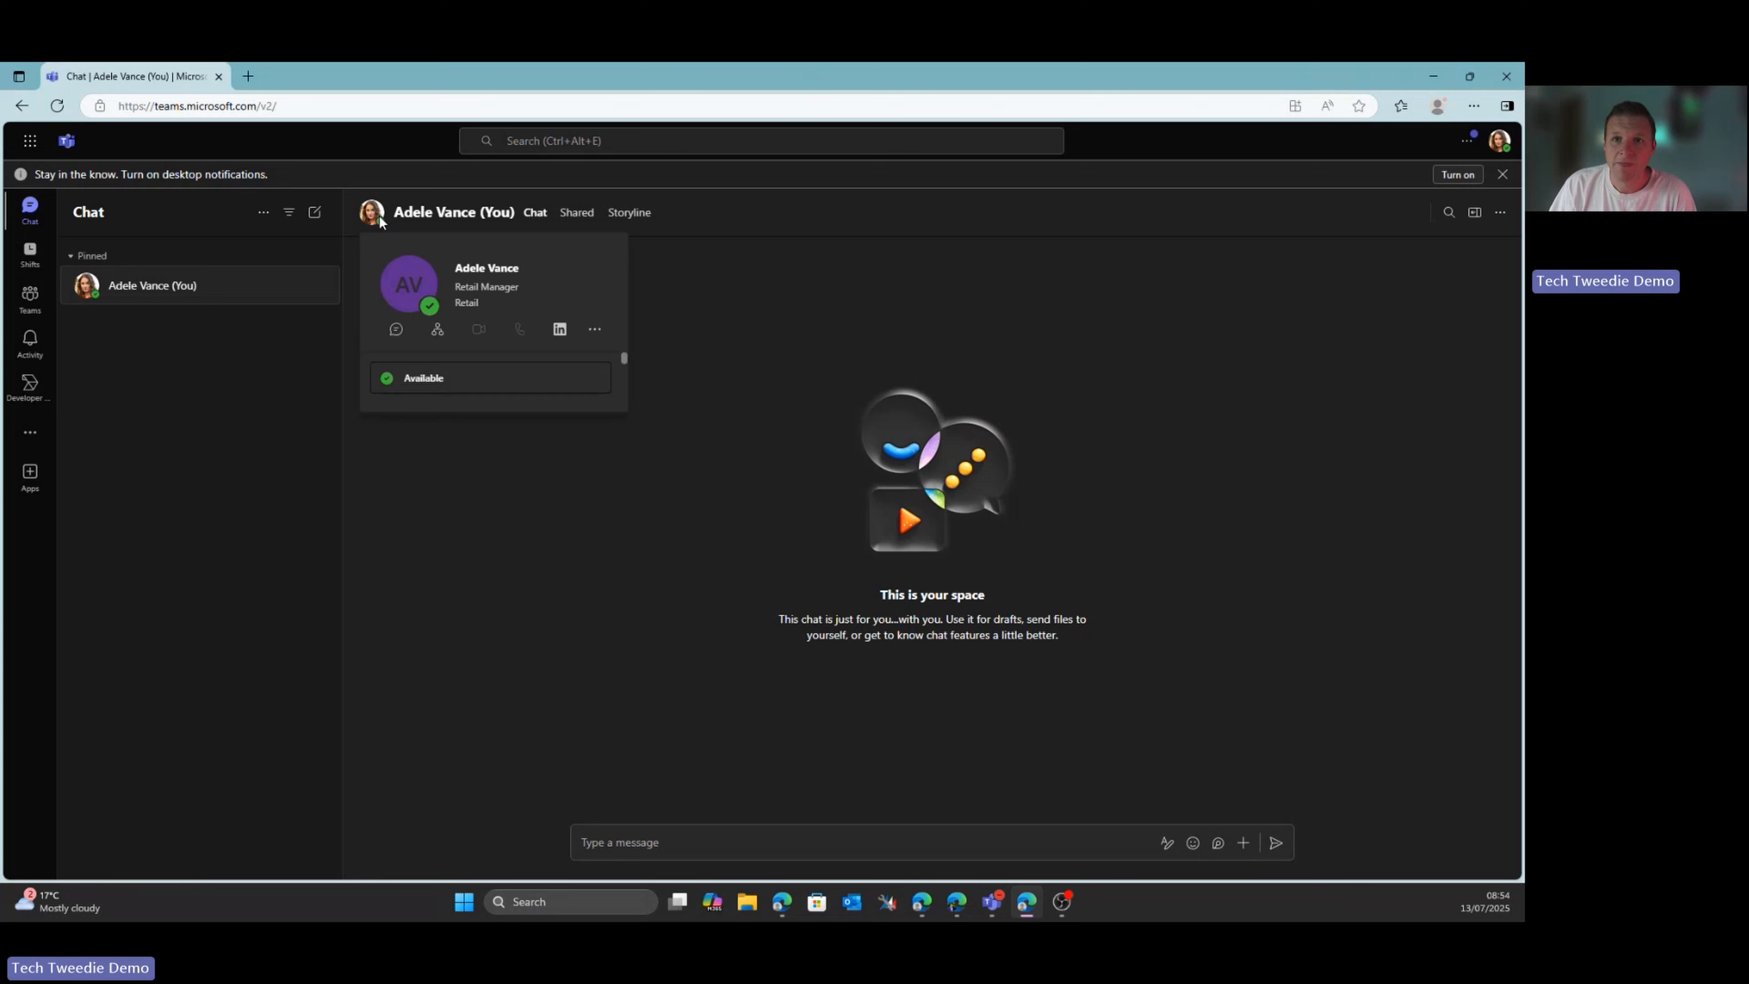
left_click(596, 448)
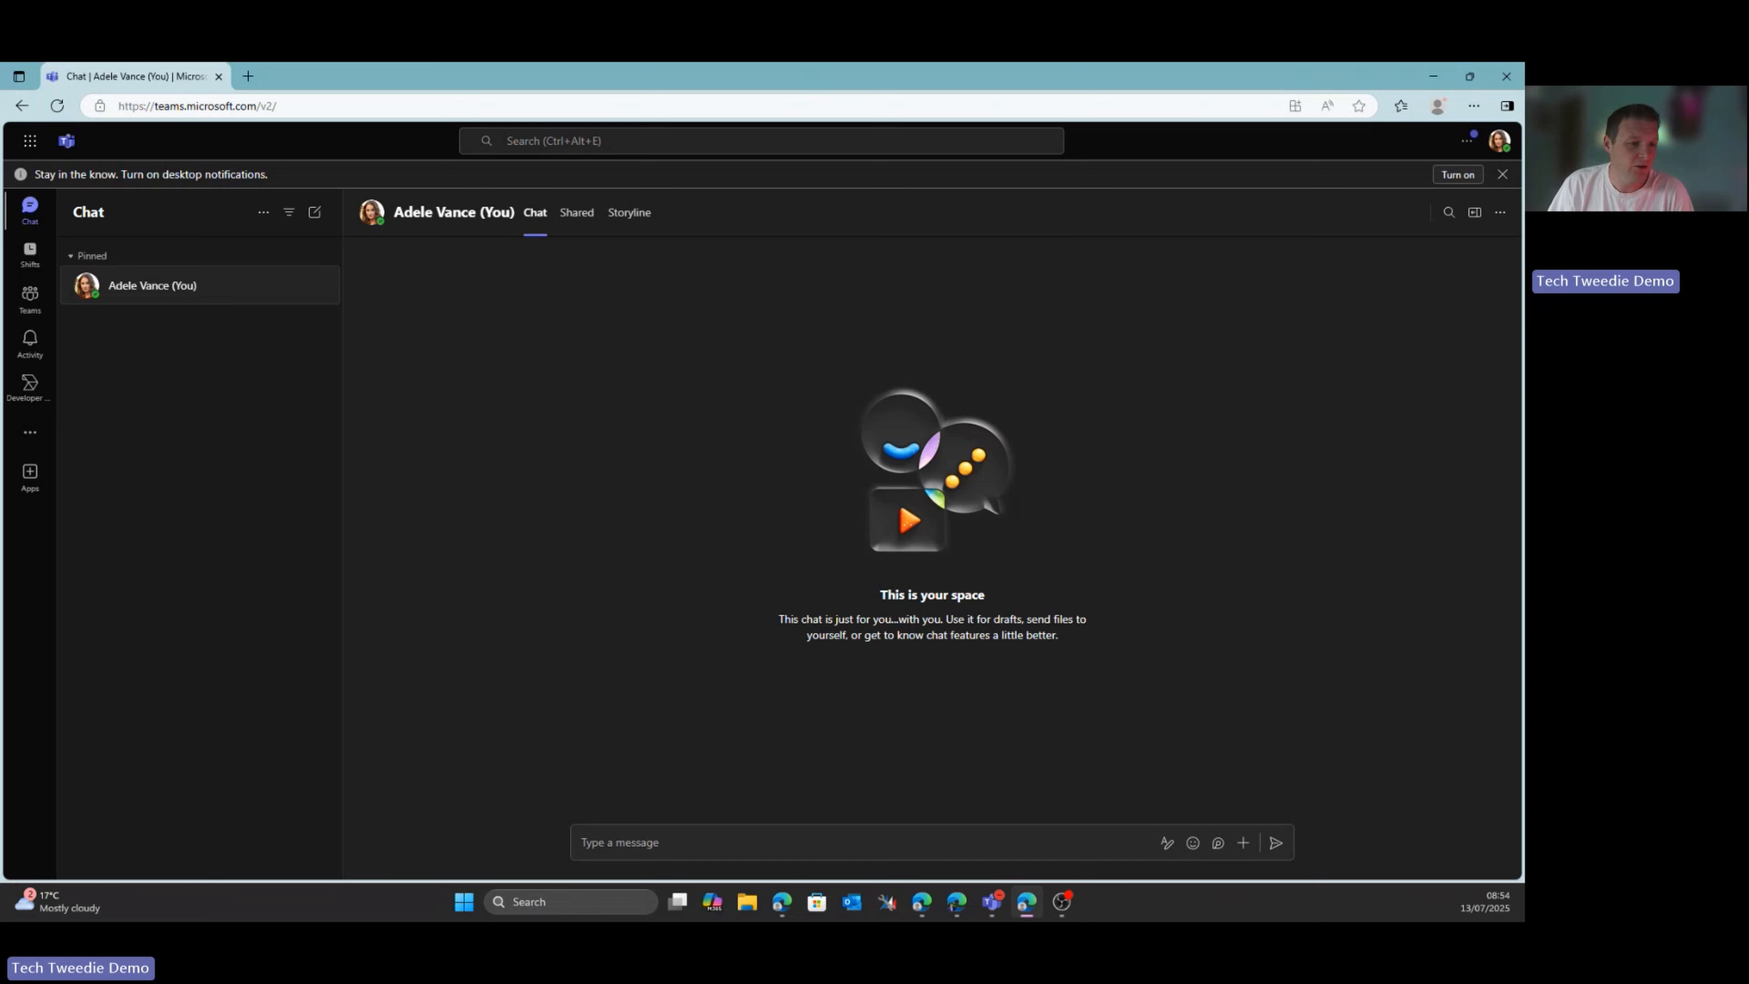
Open the shared channel invitation from the activity feed and accept the permissions requested by tweed.technology
key("alt+Tab")
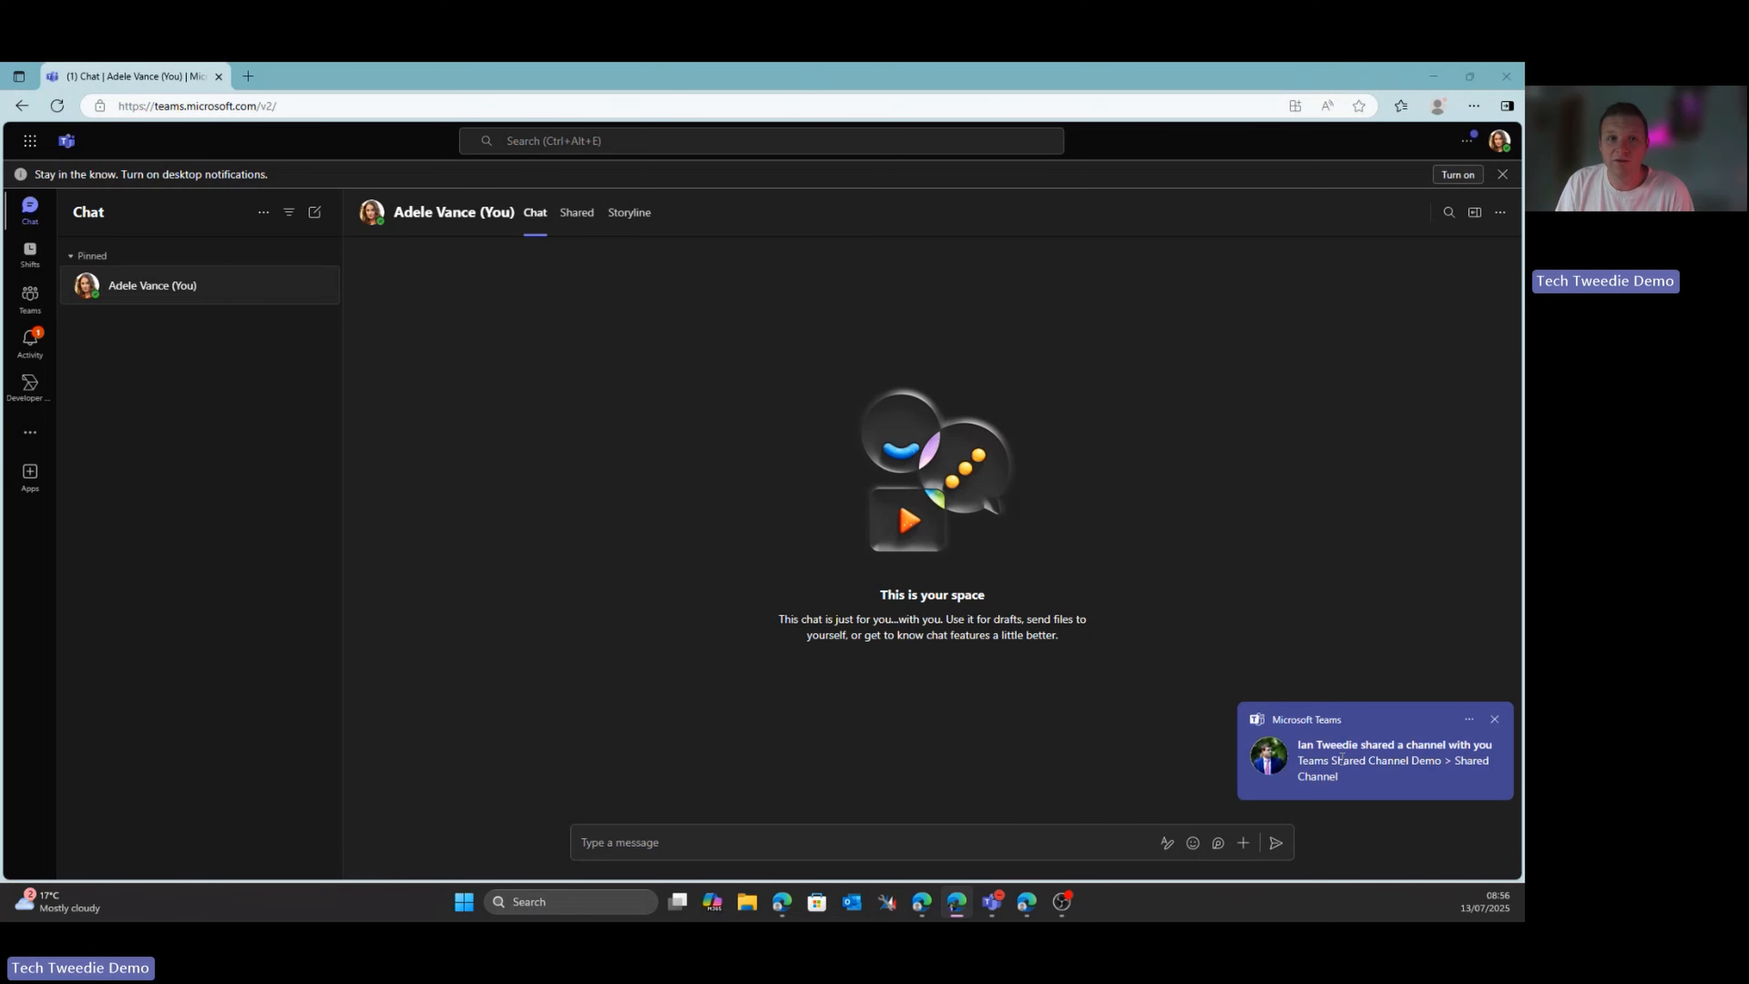
left_click(49, 349)
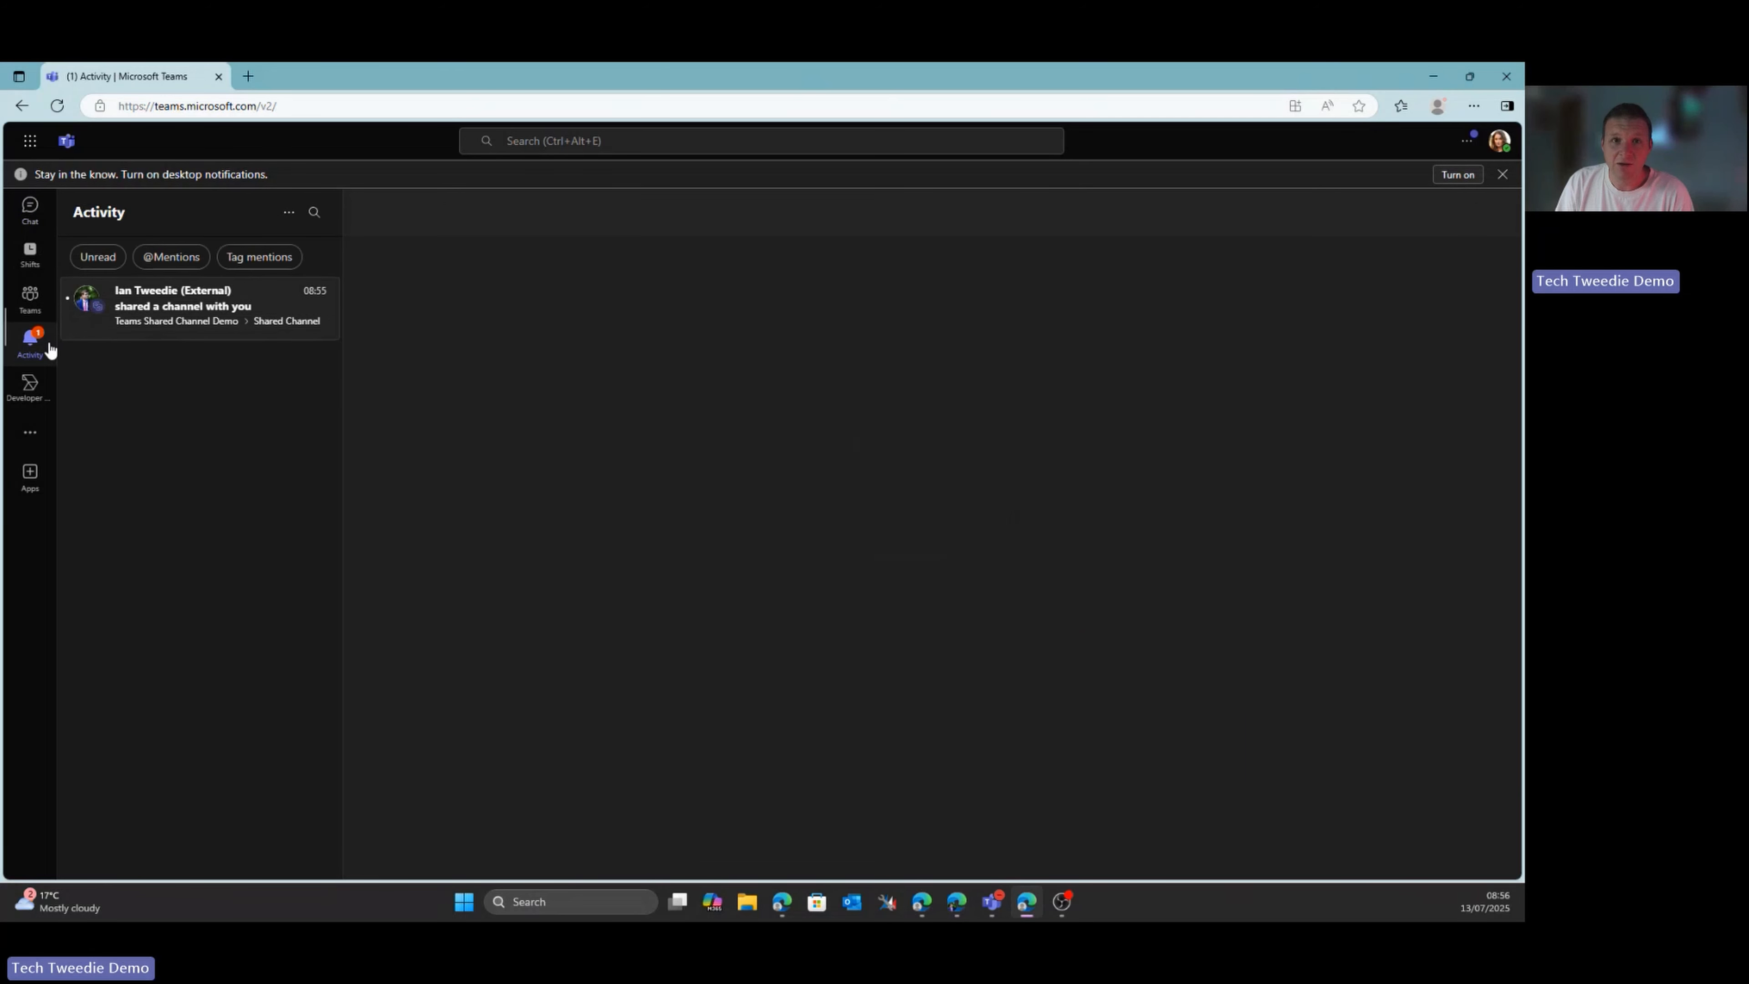
left_click(141, 324)
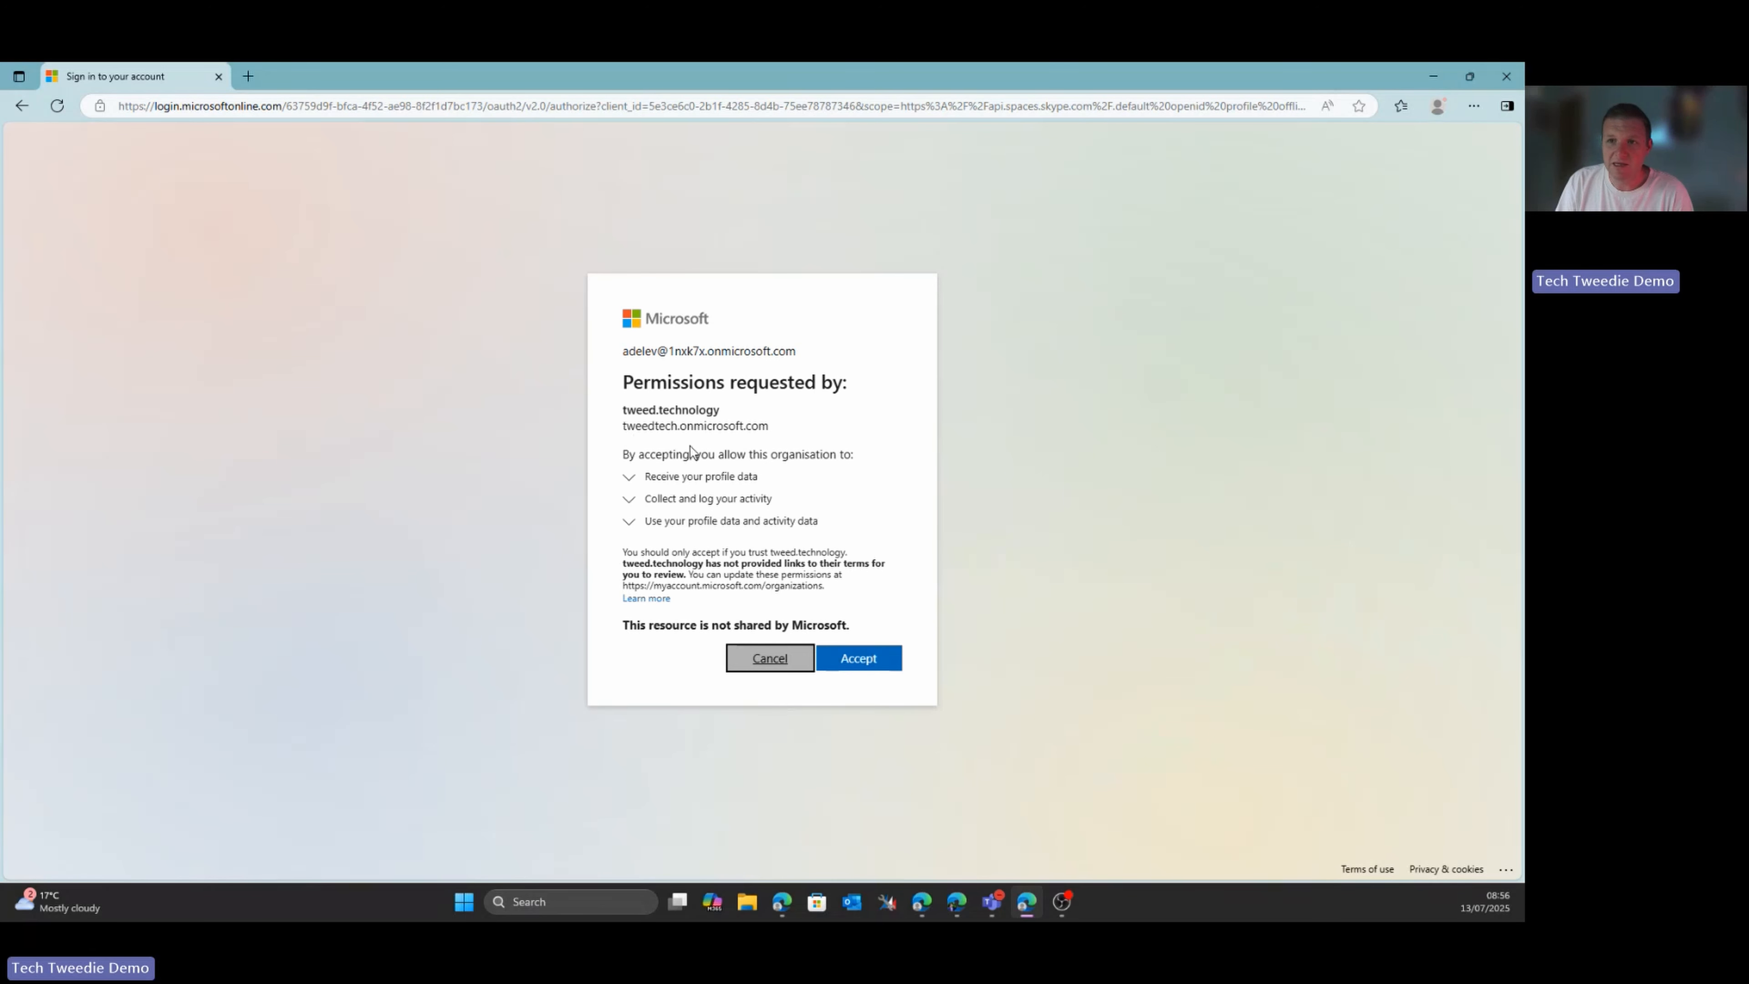
left_click_drag(622, 405, 773, 431)
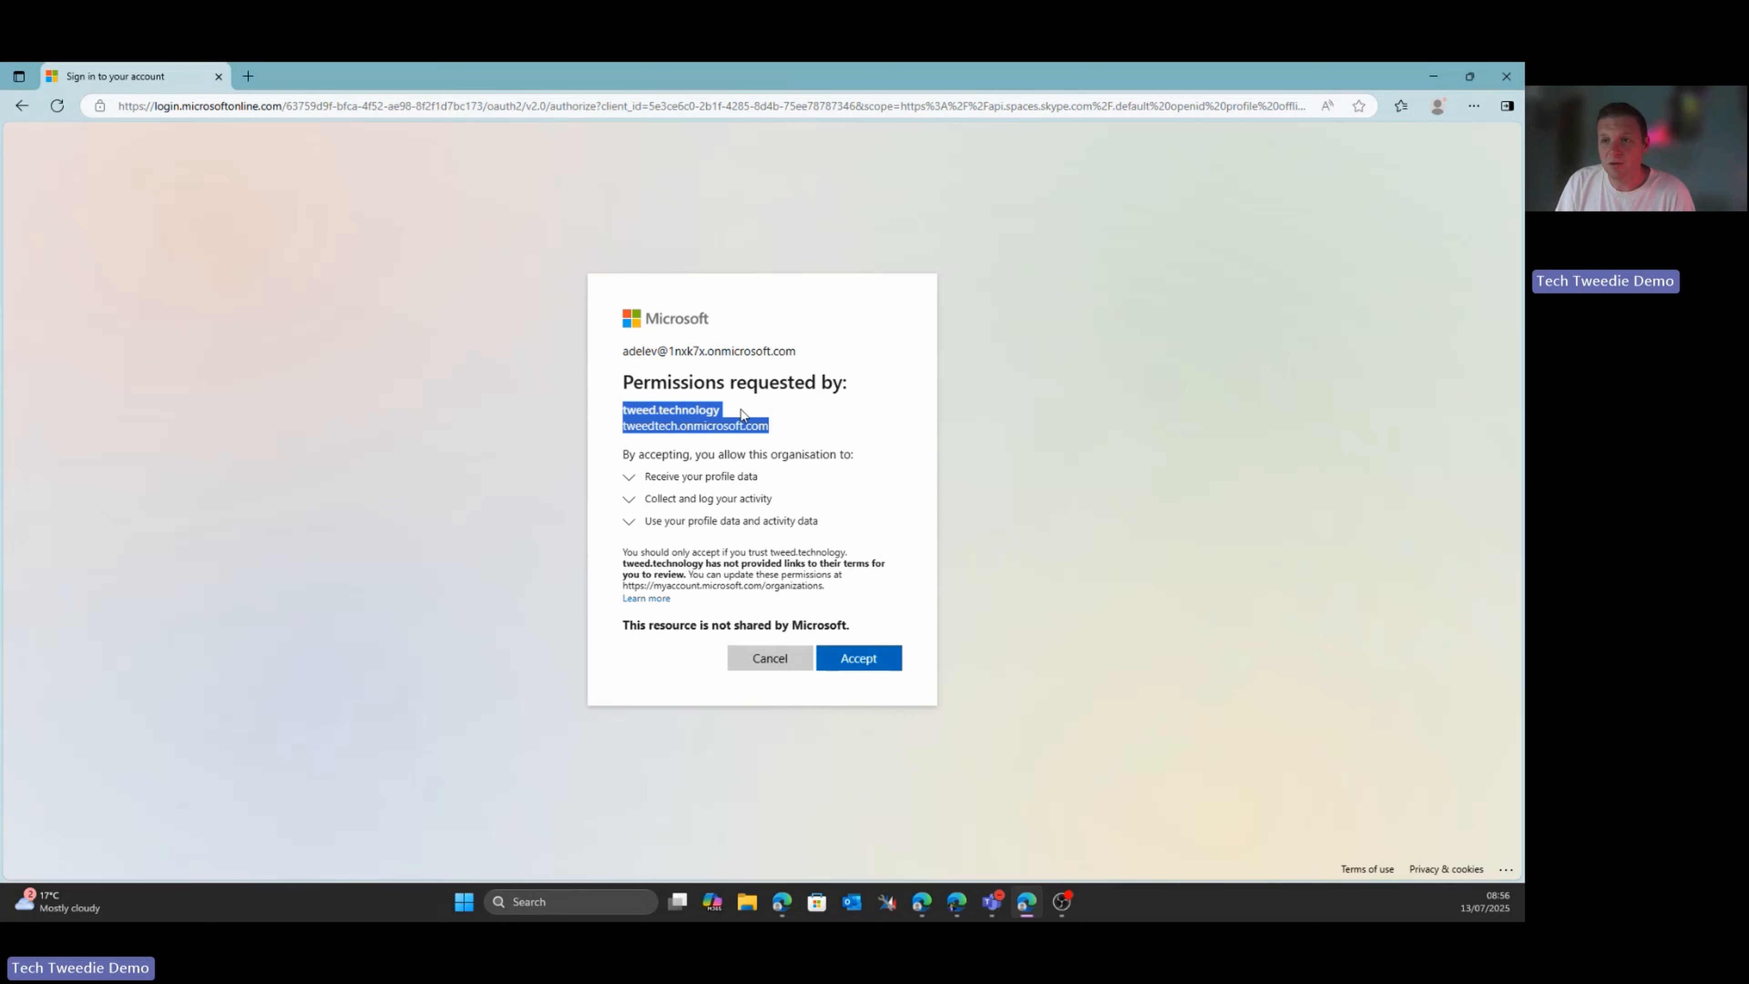
left_click(859, 660)
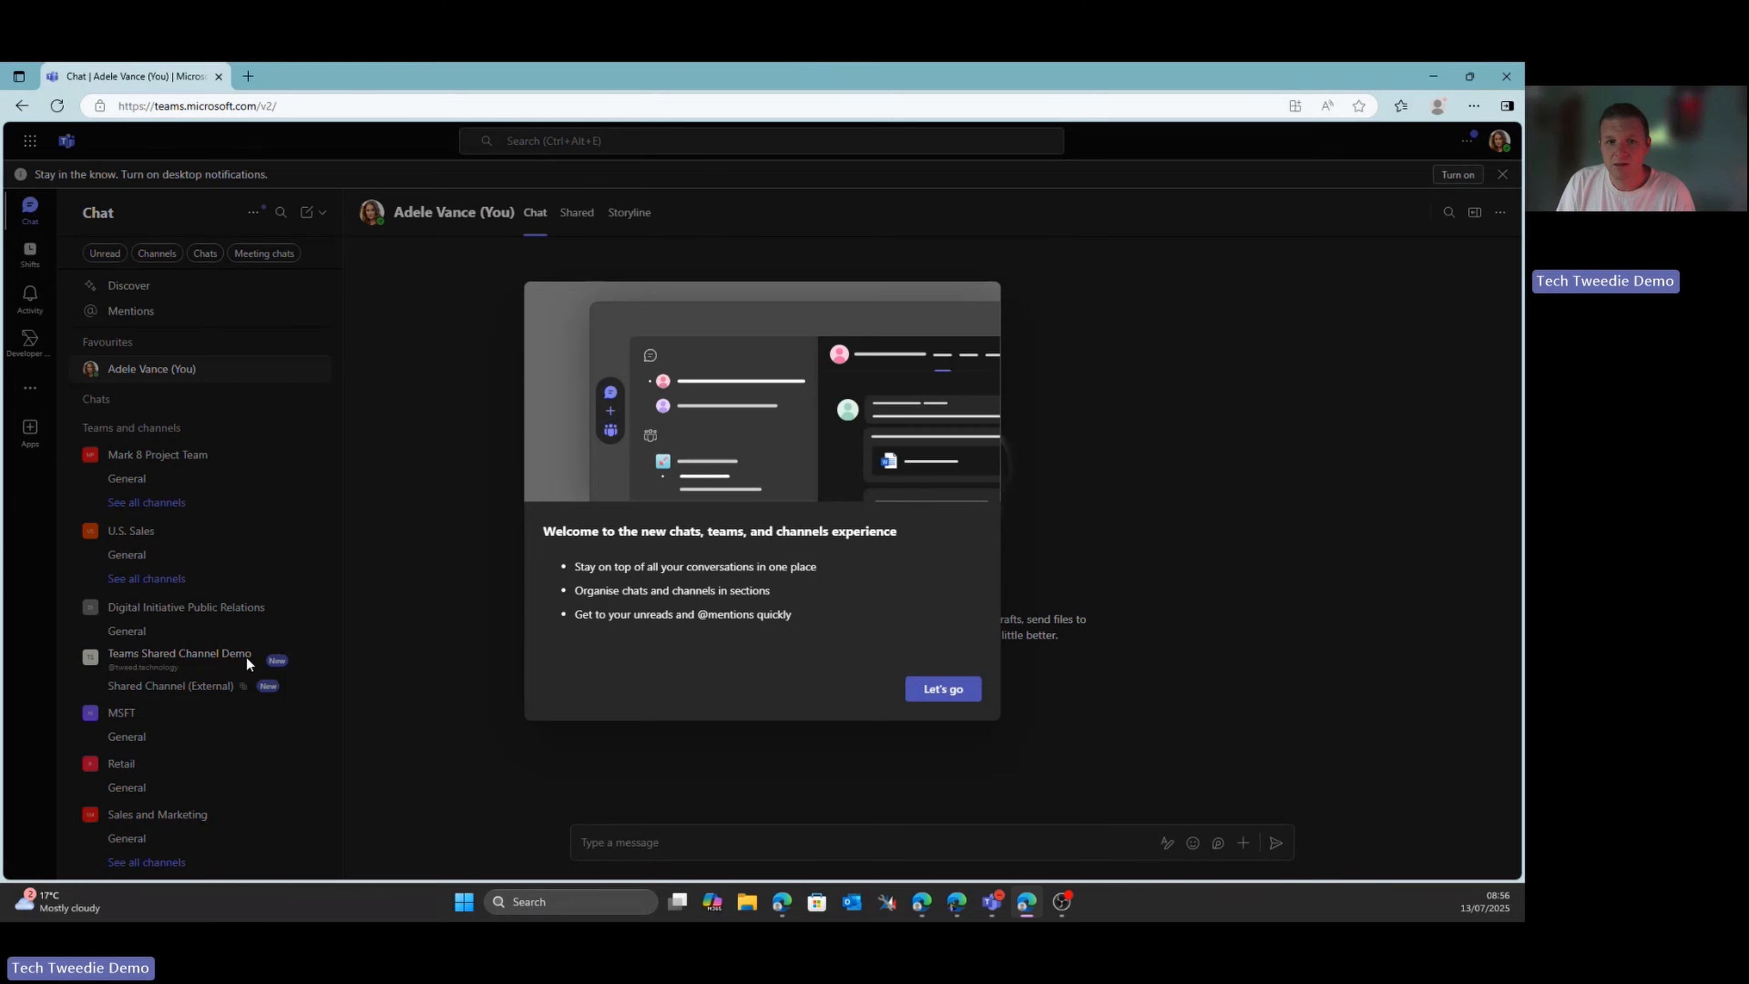
Dismiss the new chat and channels experience introduction and open the external Shared Channel under Teams Shared Channel Demo
left_click(947, 696)
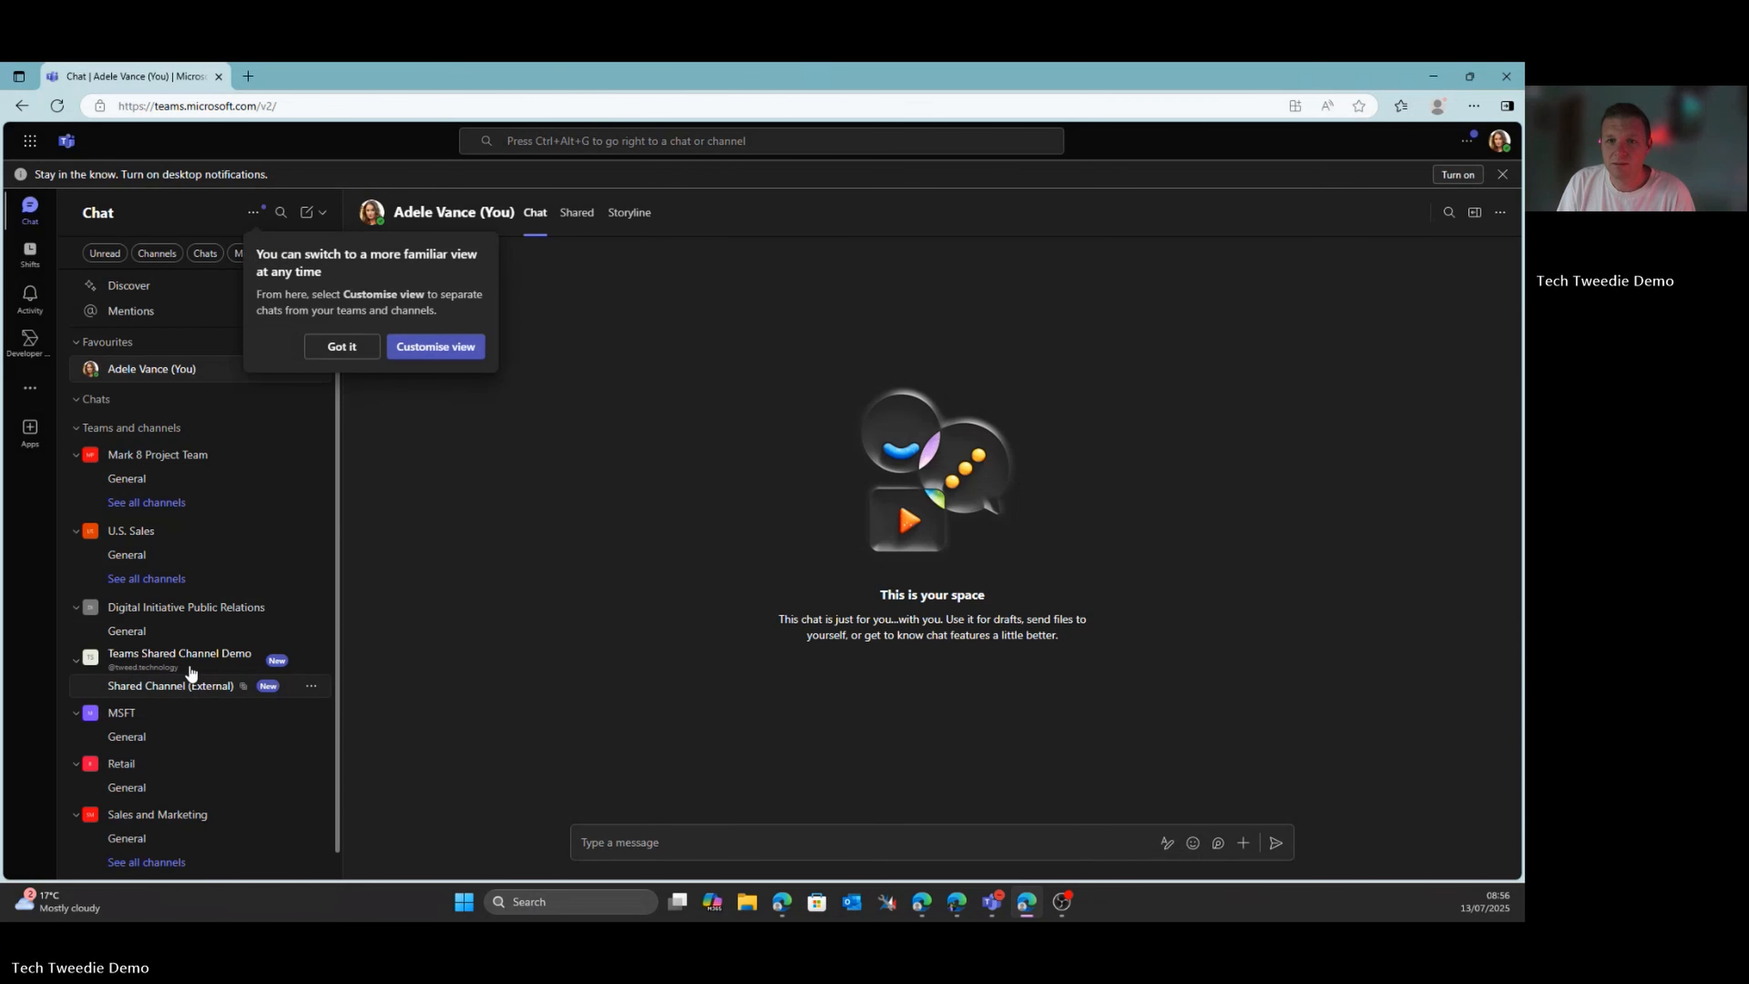
left_click(342, 346)
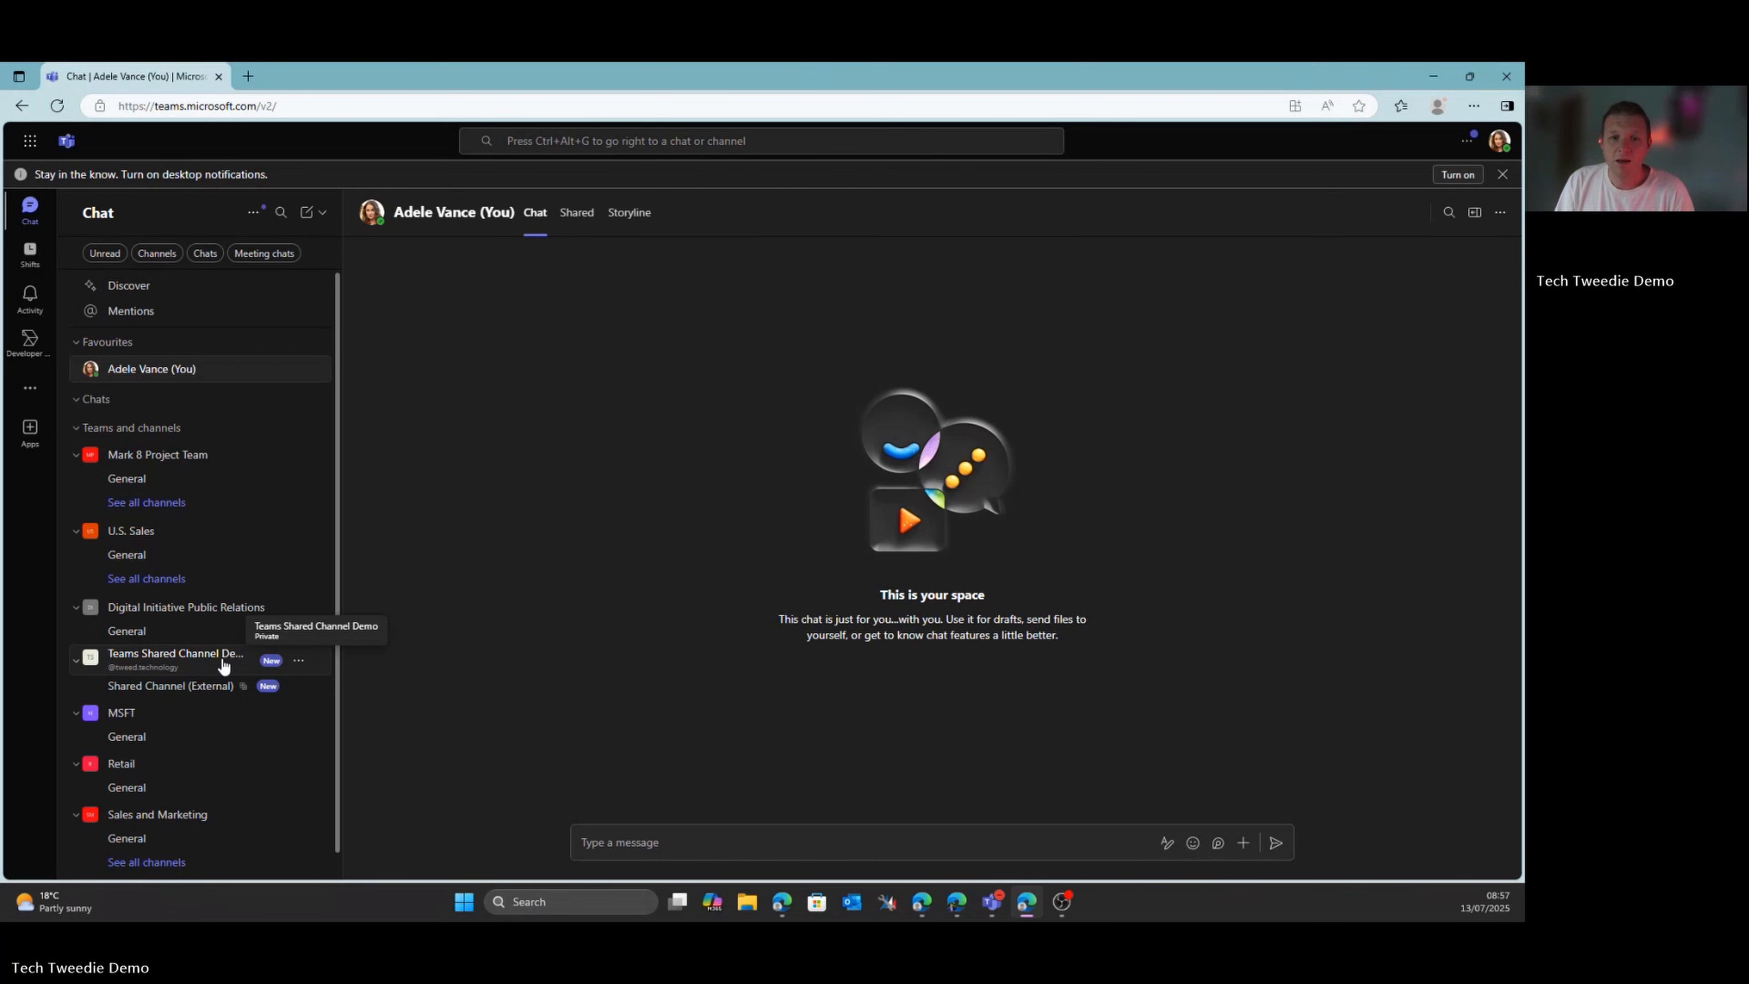
left_click(193, 690)
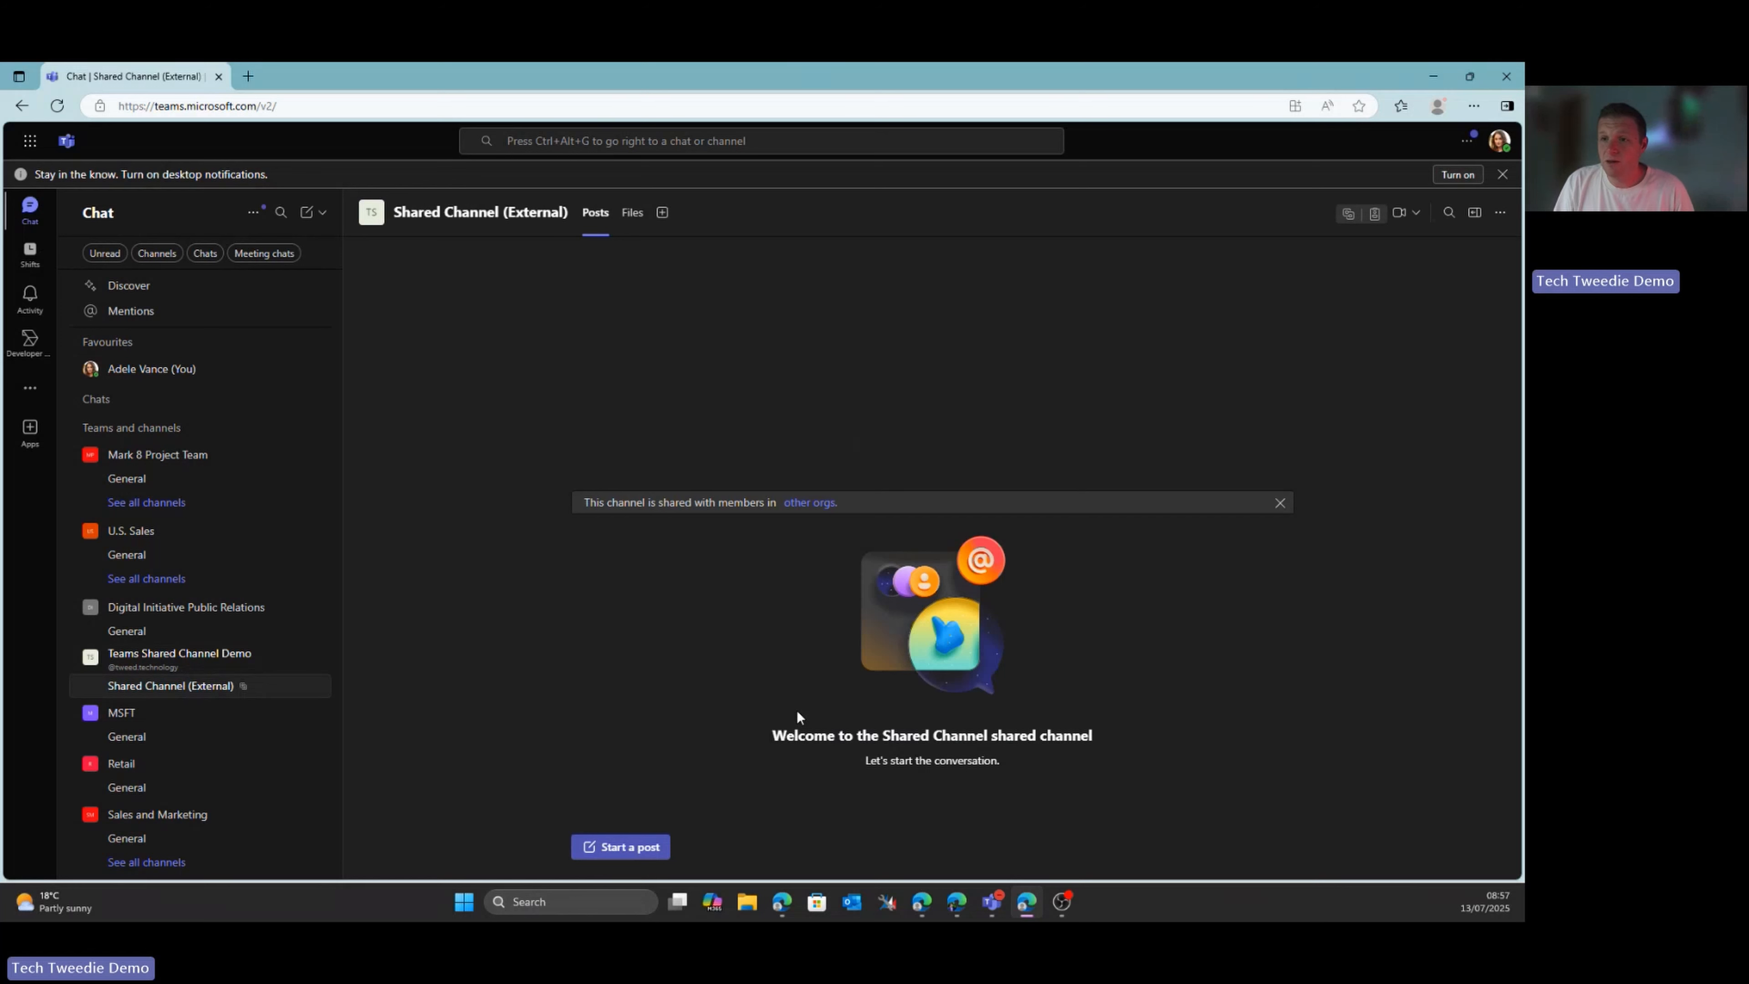
Publish a post in the shared channel with the subject "Test Post" and the message "This is a Test Post"
left_click(622, 847)
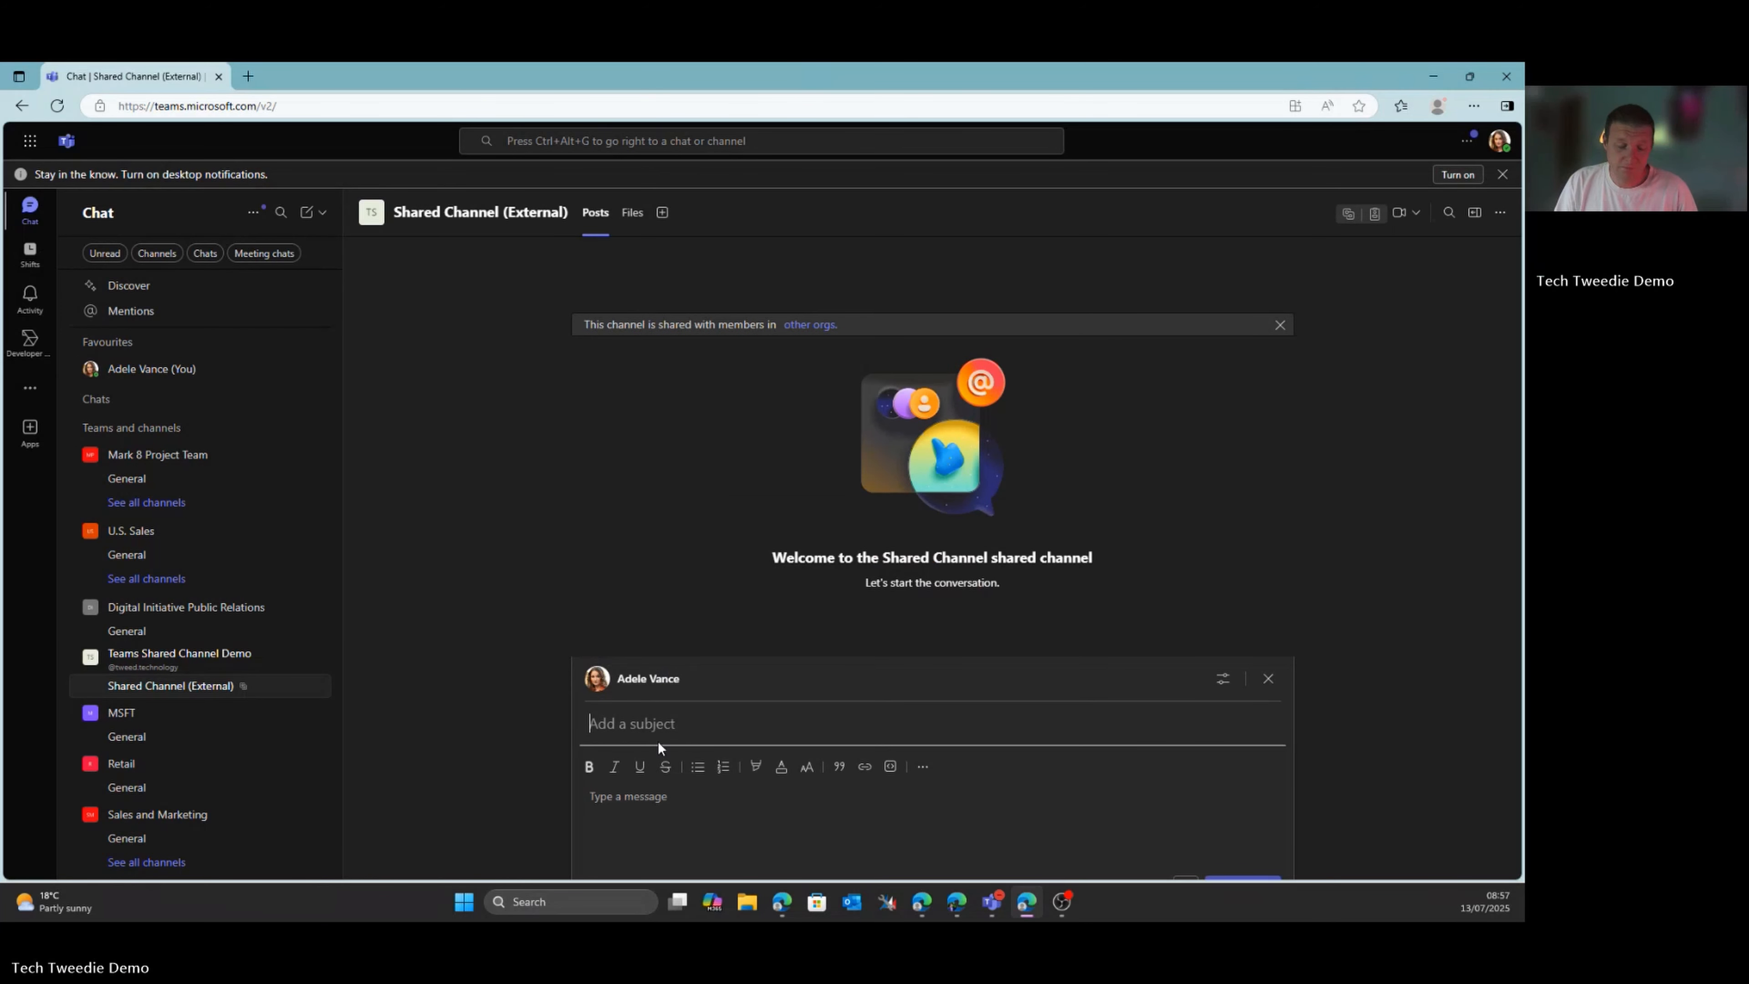
type("Test P")
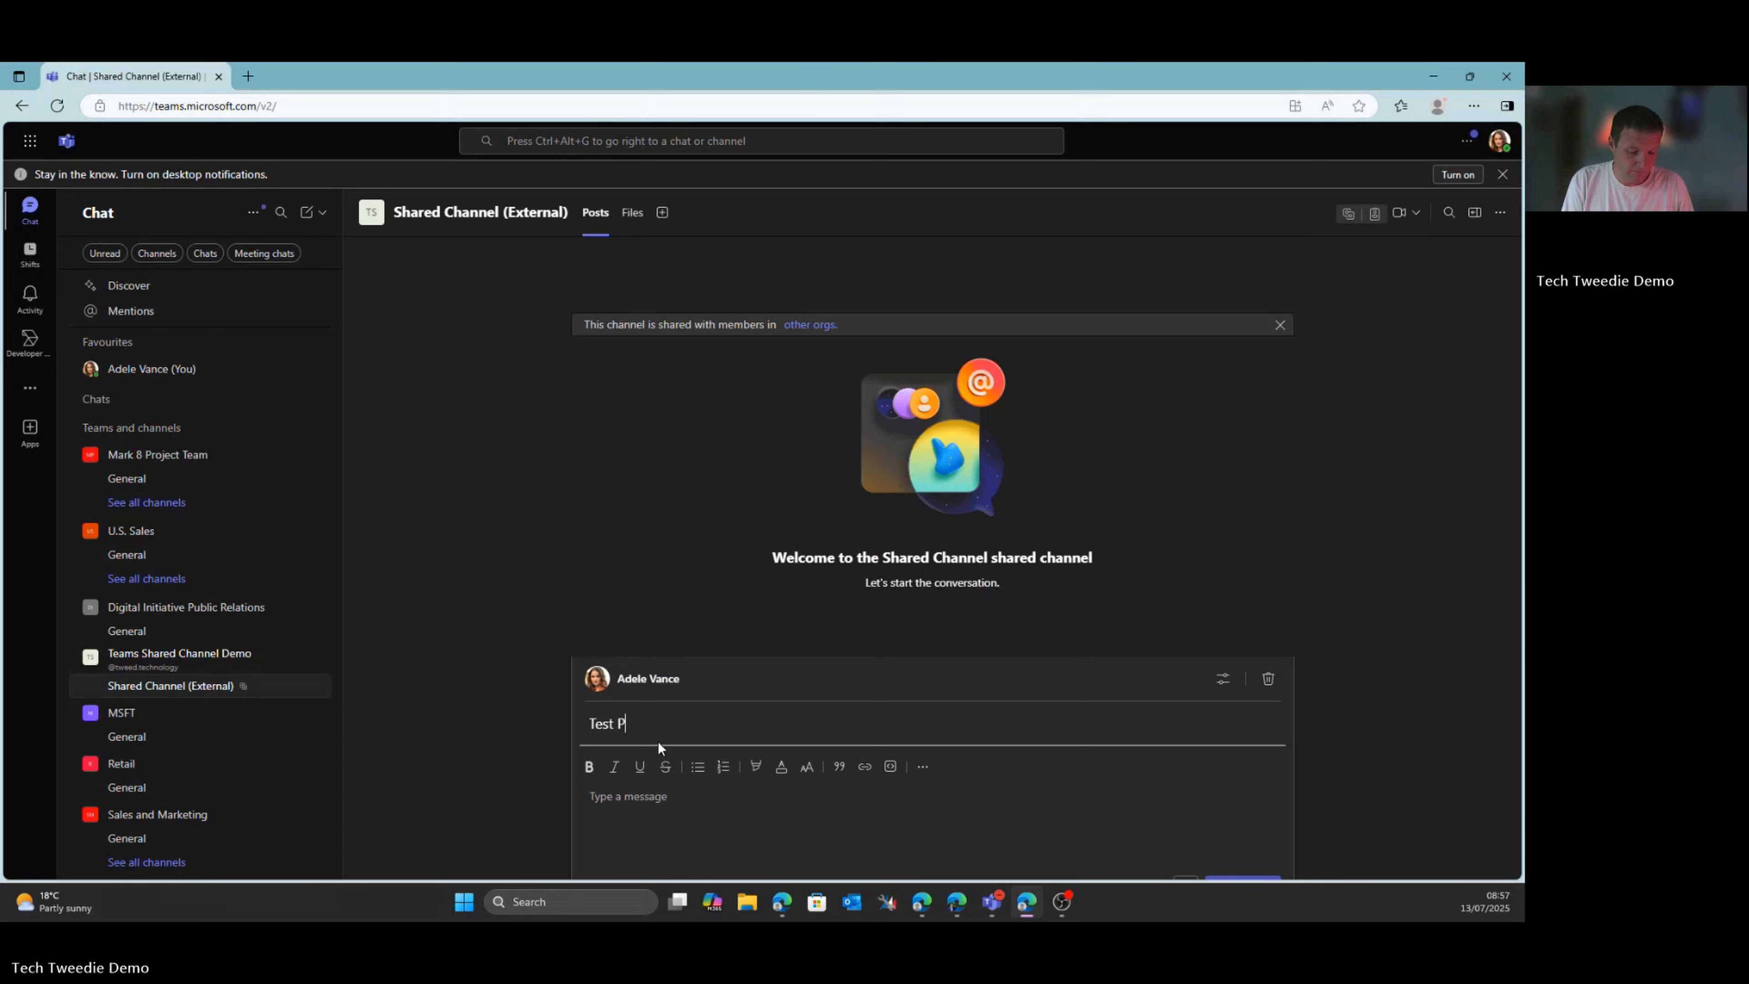
type("ost")
left_click(666, 810)
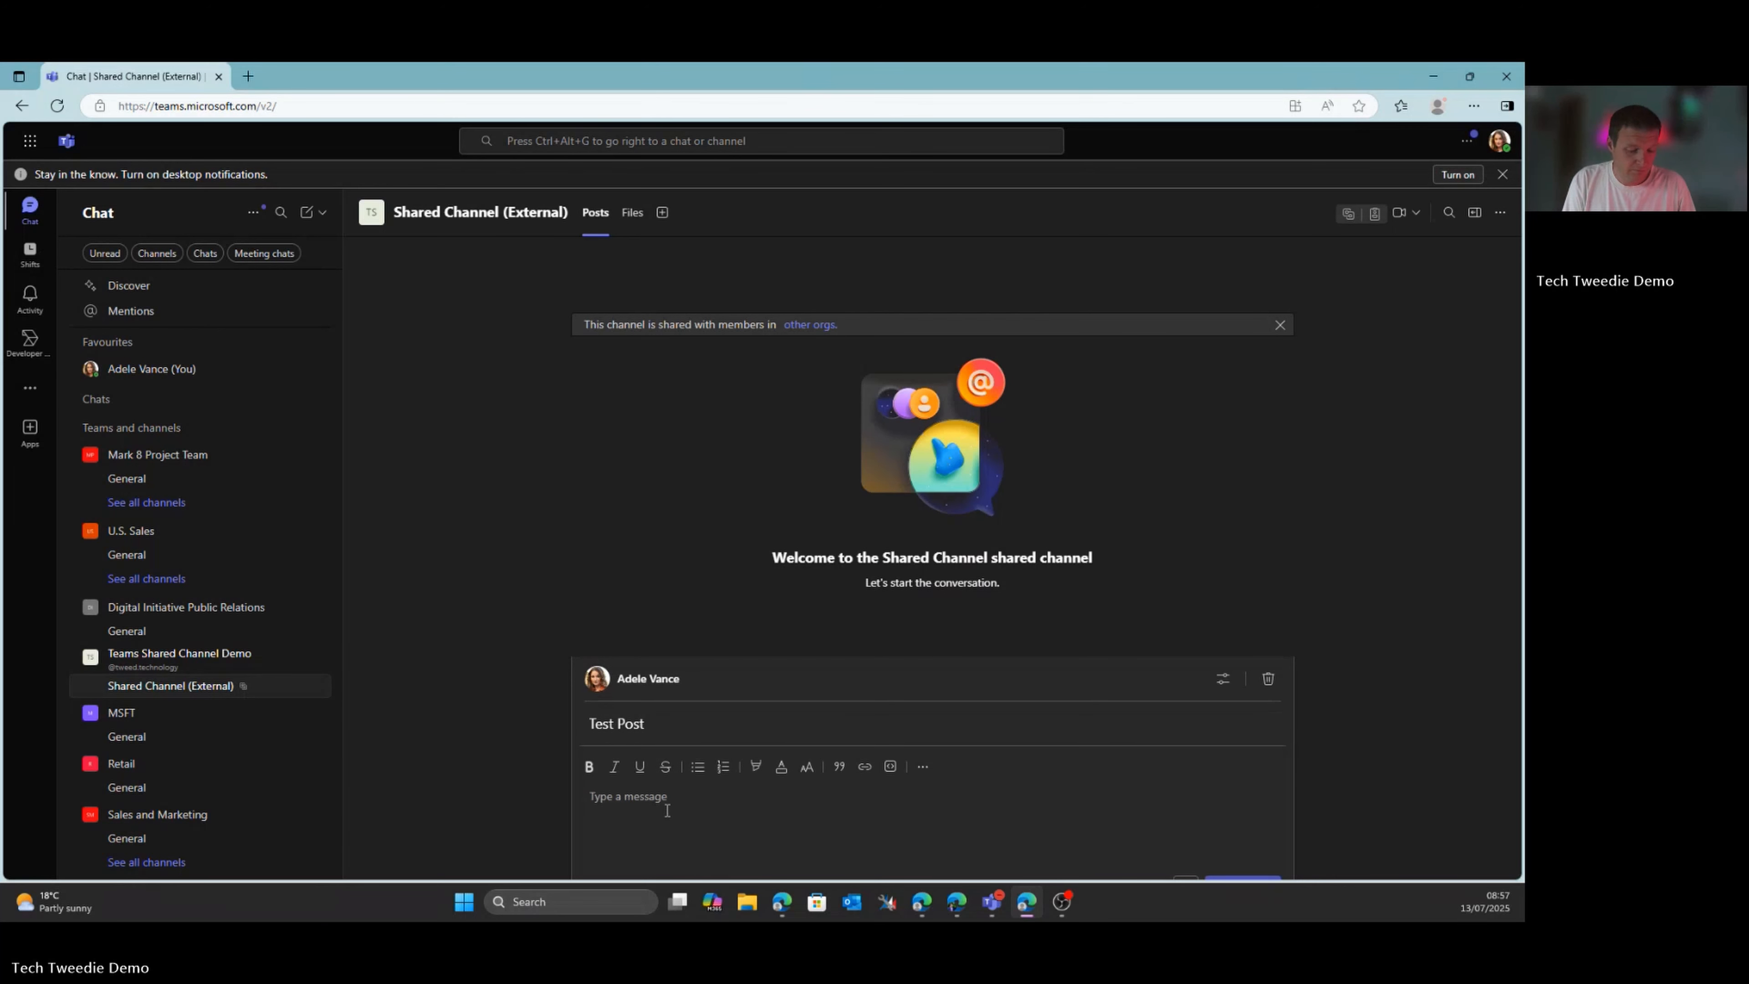
type("This is a Test Post")
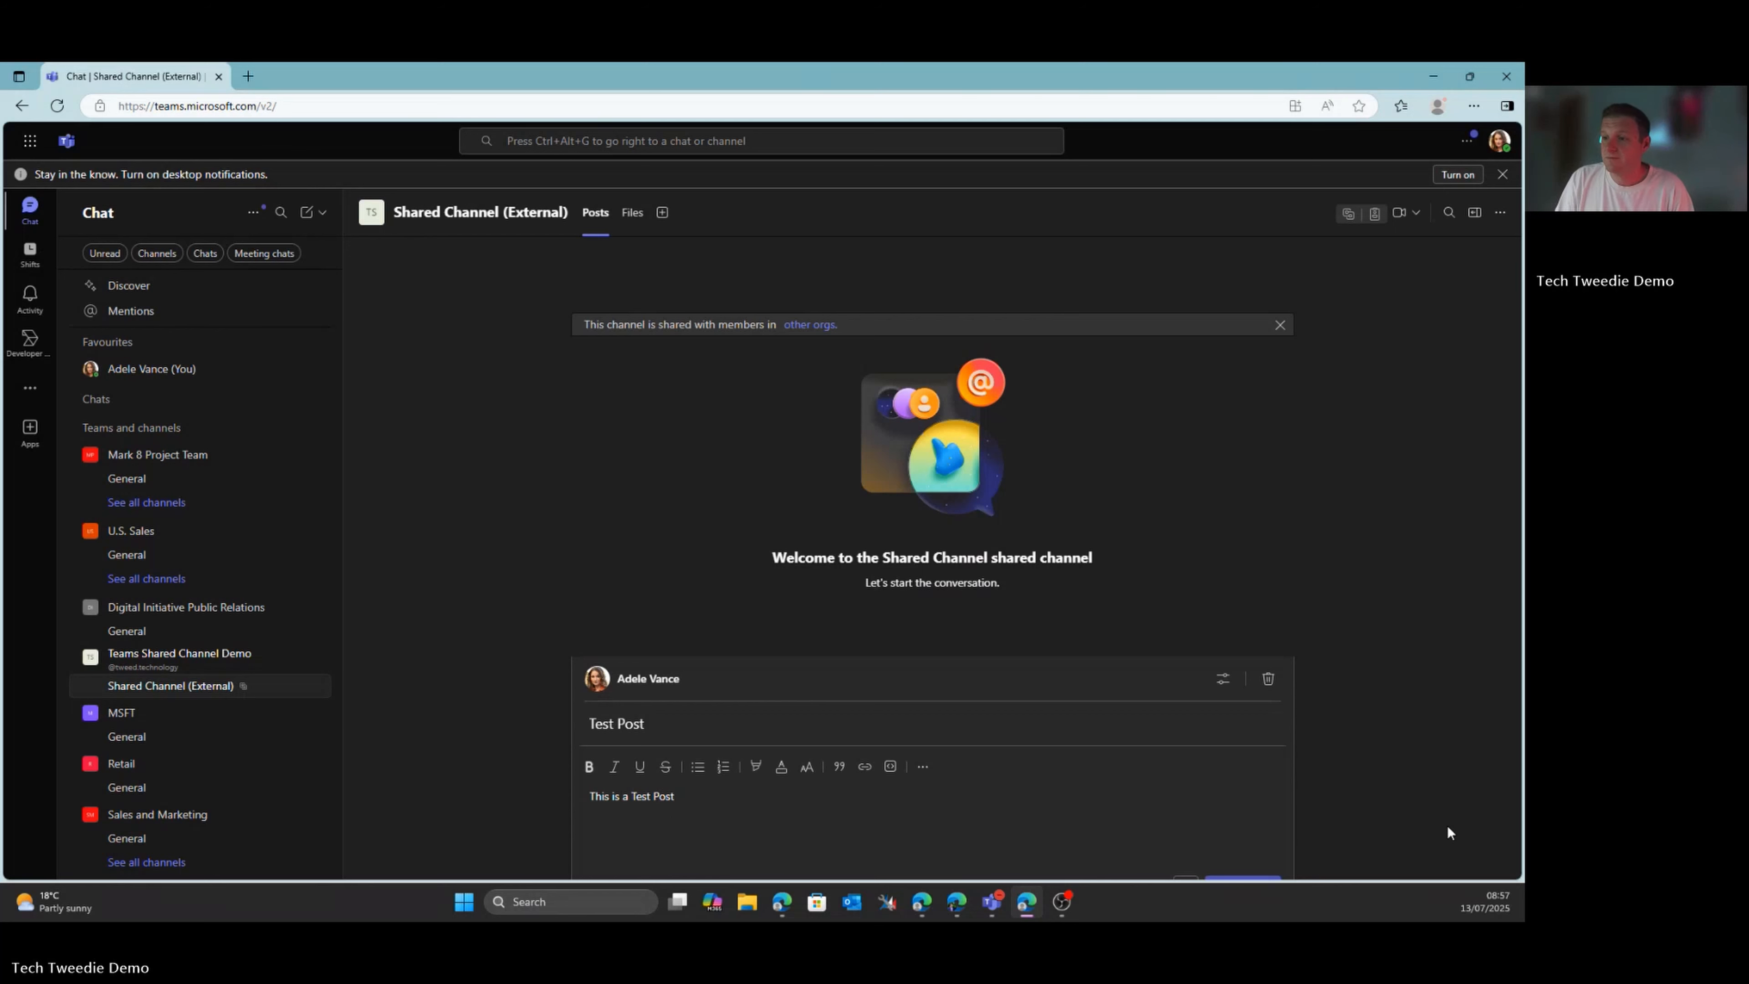
scroll(1450, 832, "down", 1)
left_click(1237, 832)
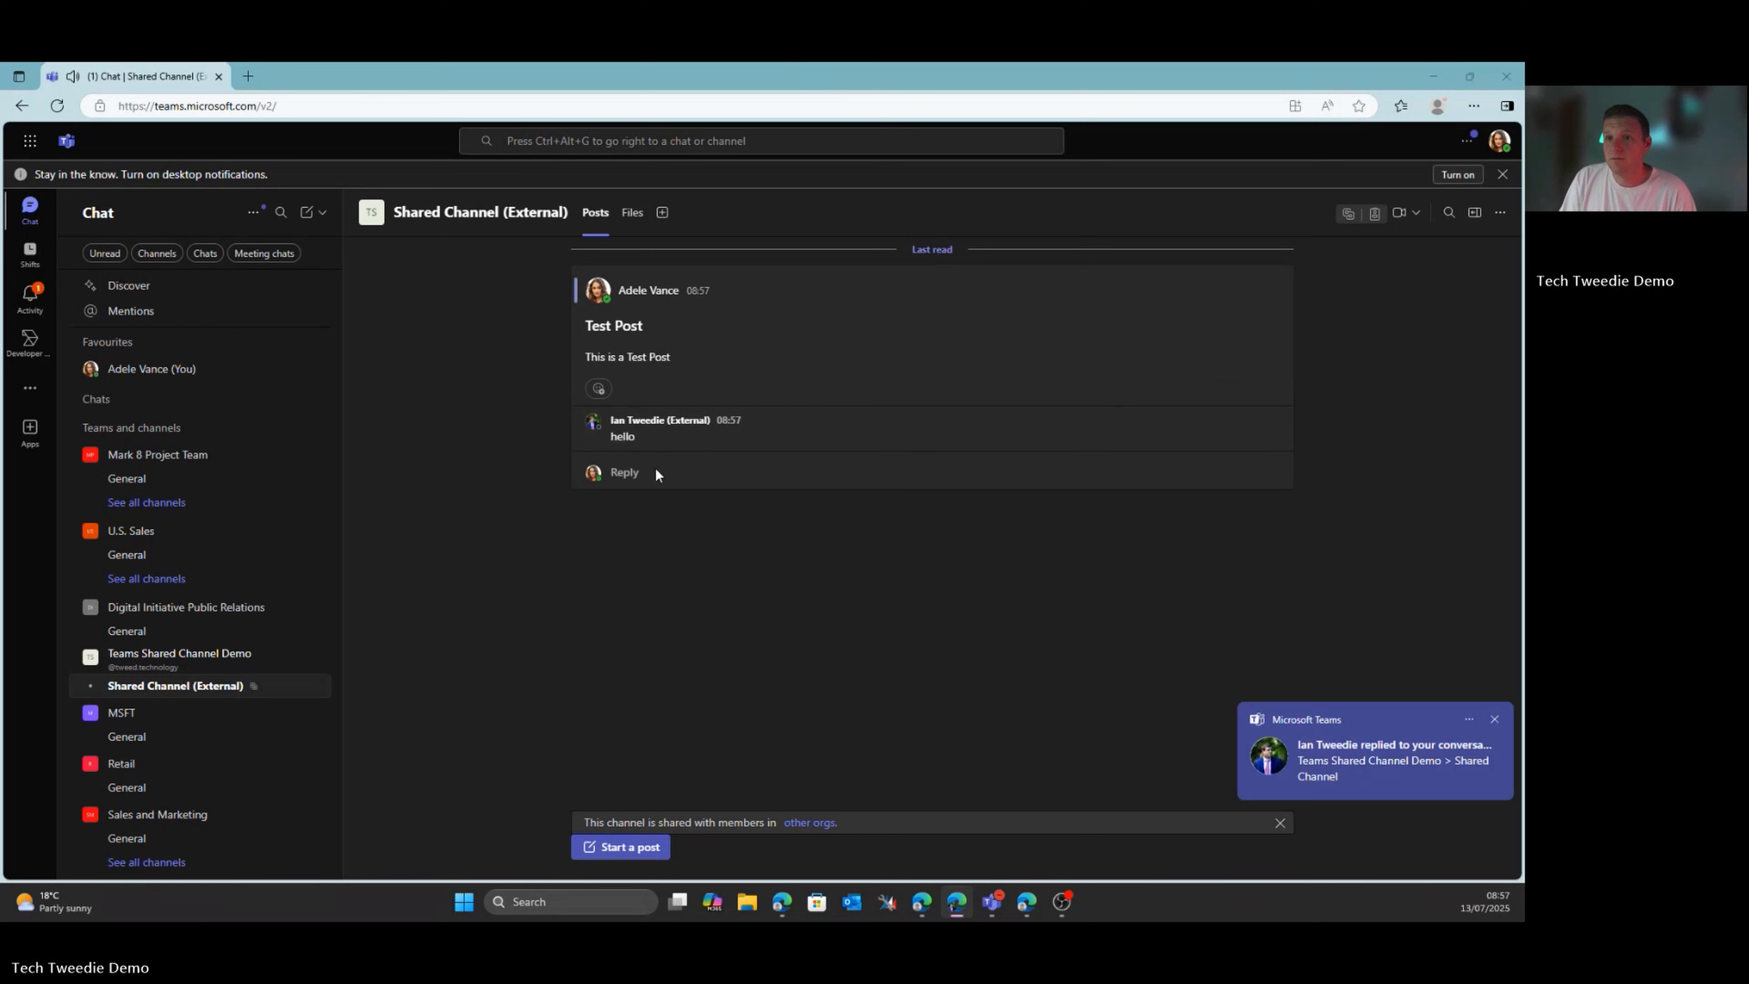
left_click(1495, 719)
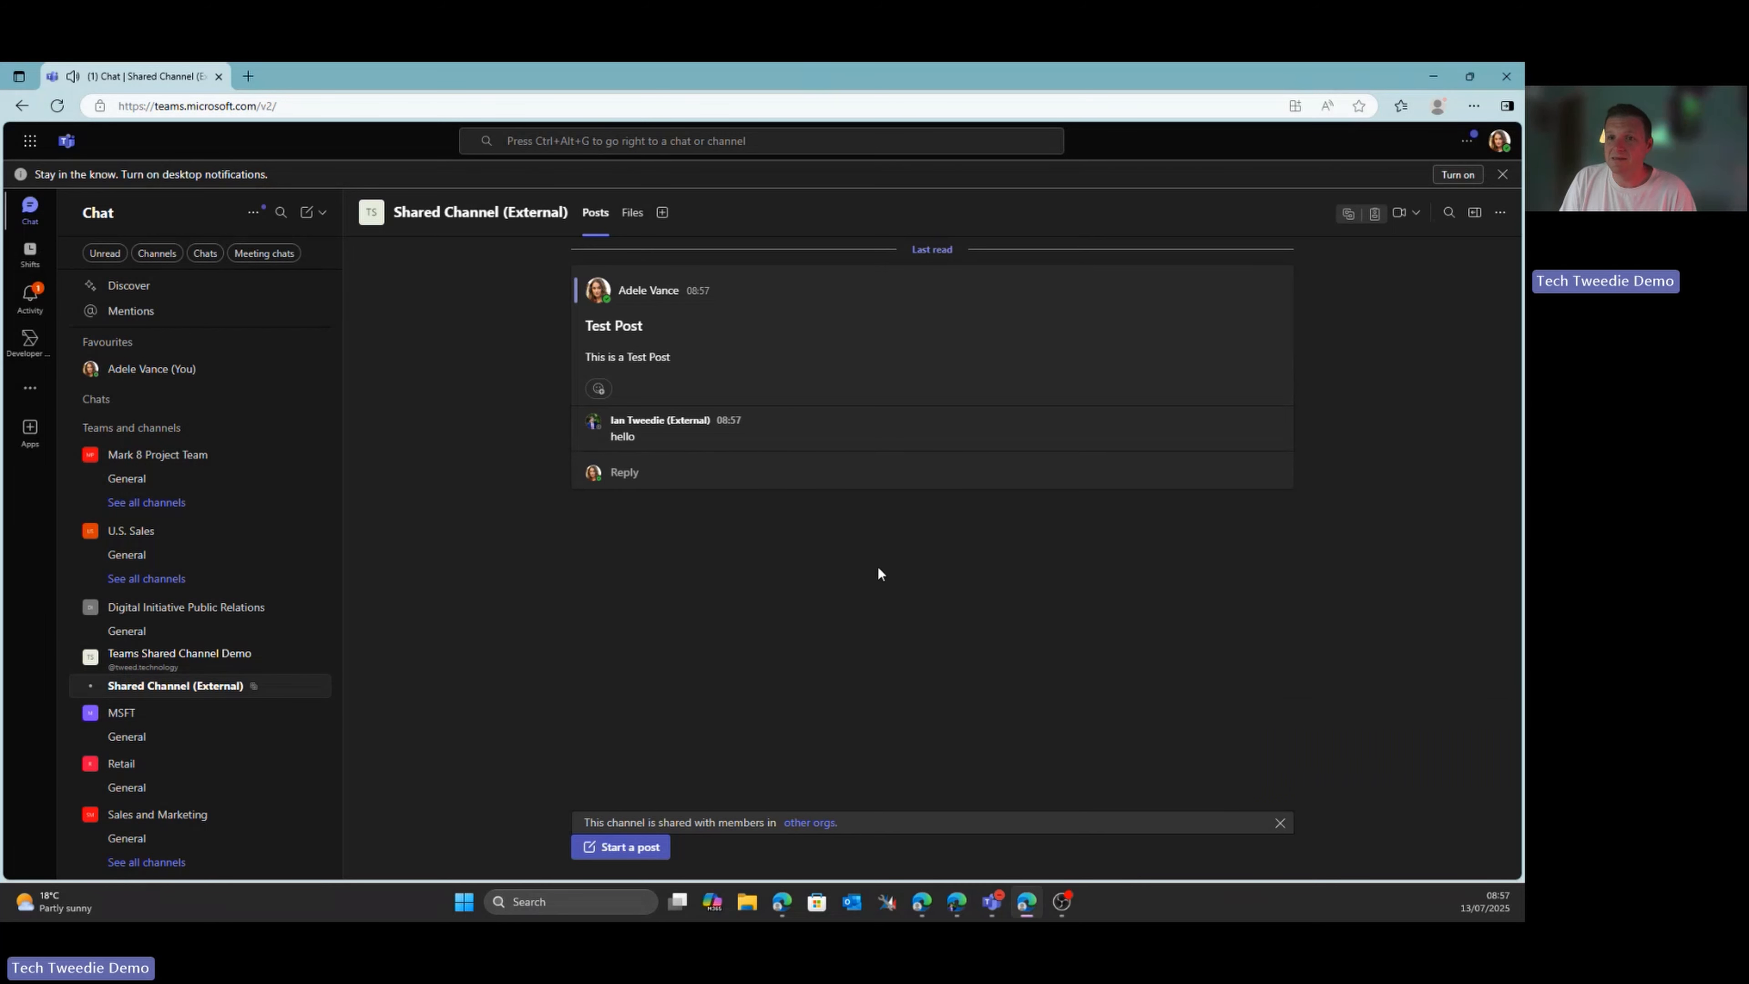
left_click(624, 473)
type("@ian")
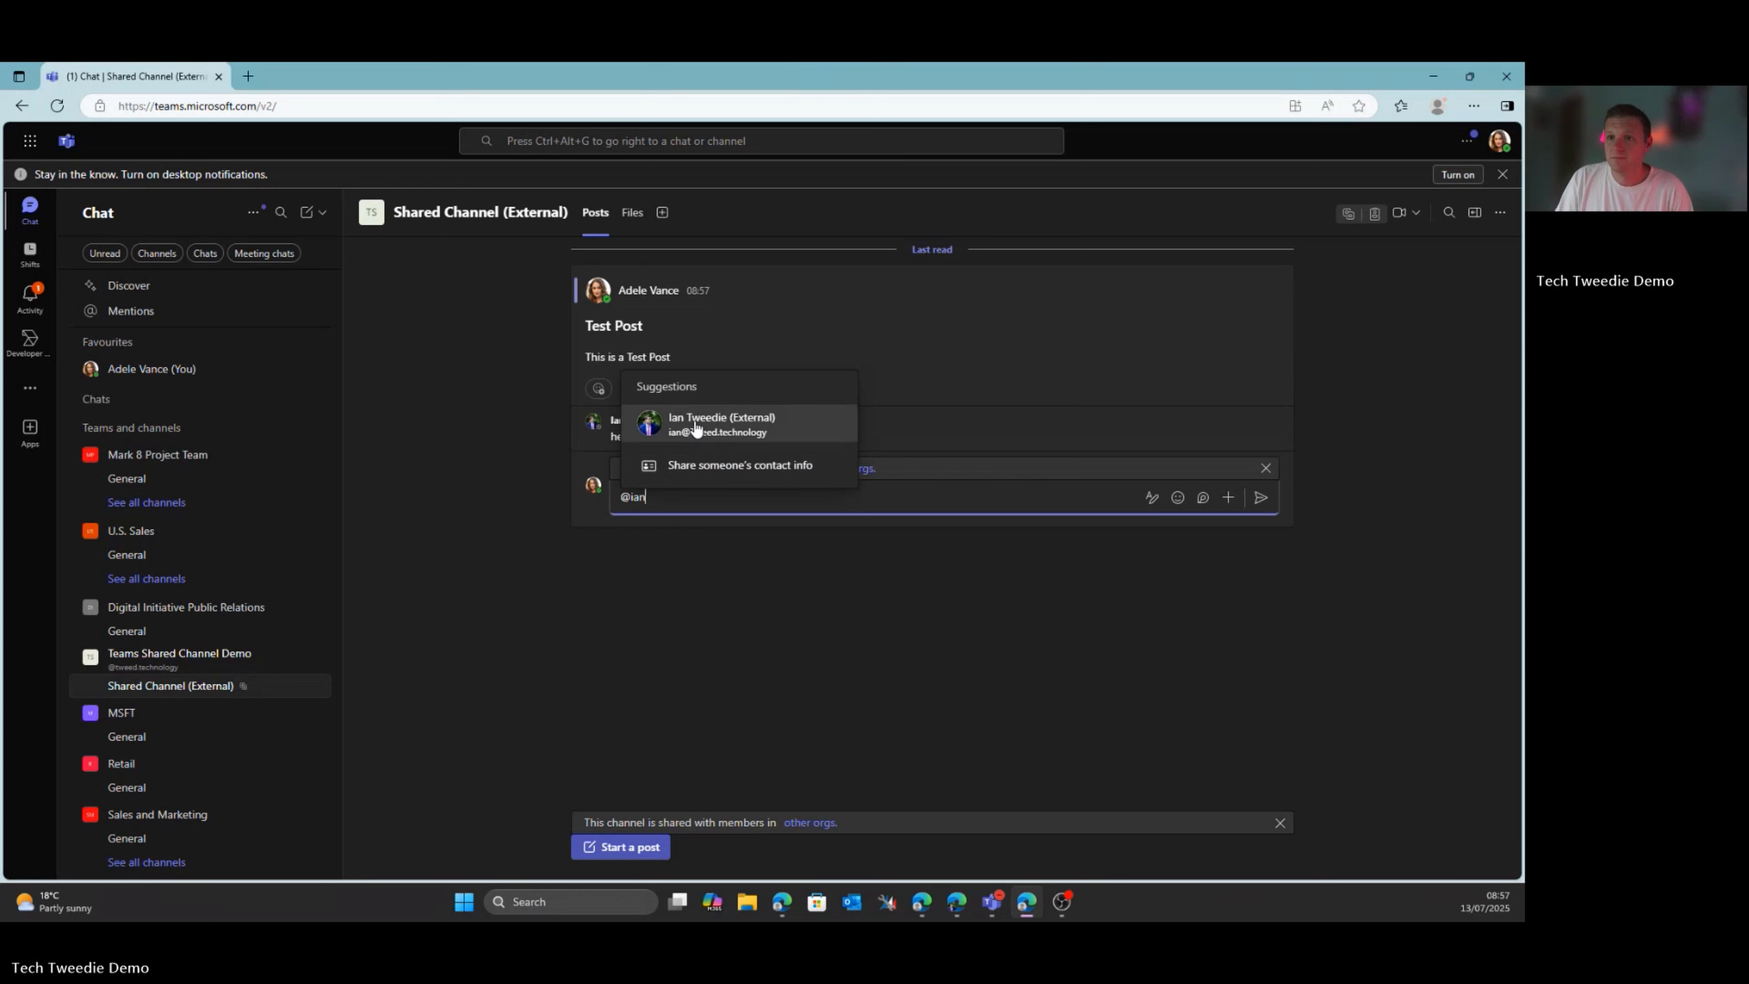
left_click(671, 427)
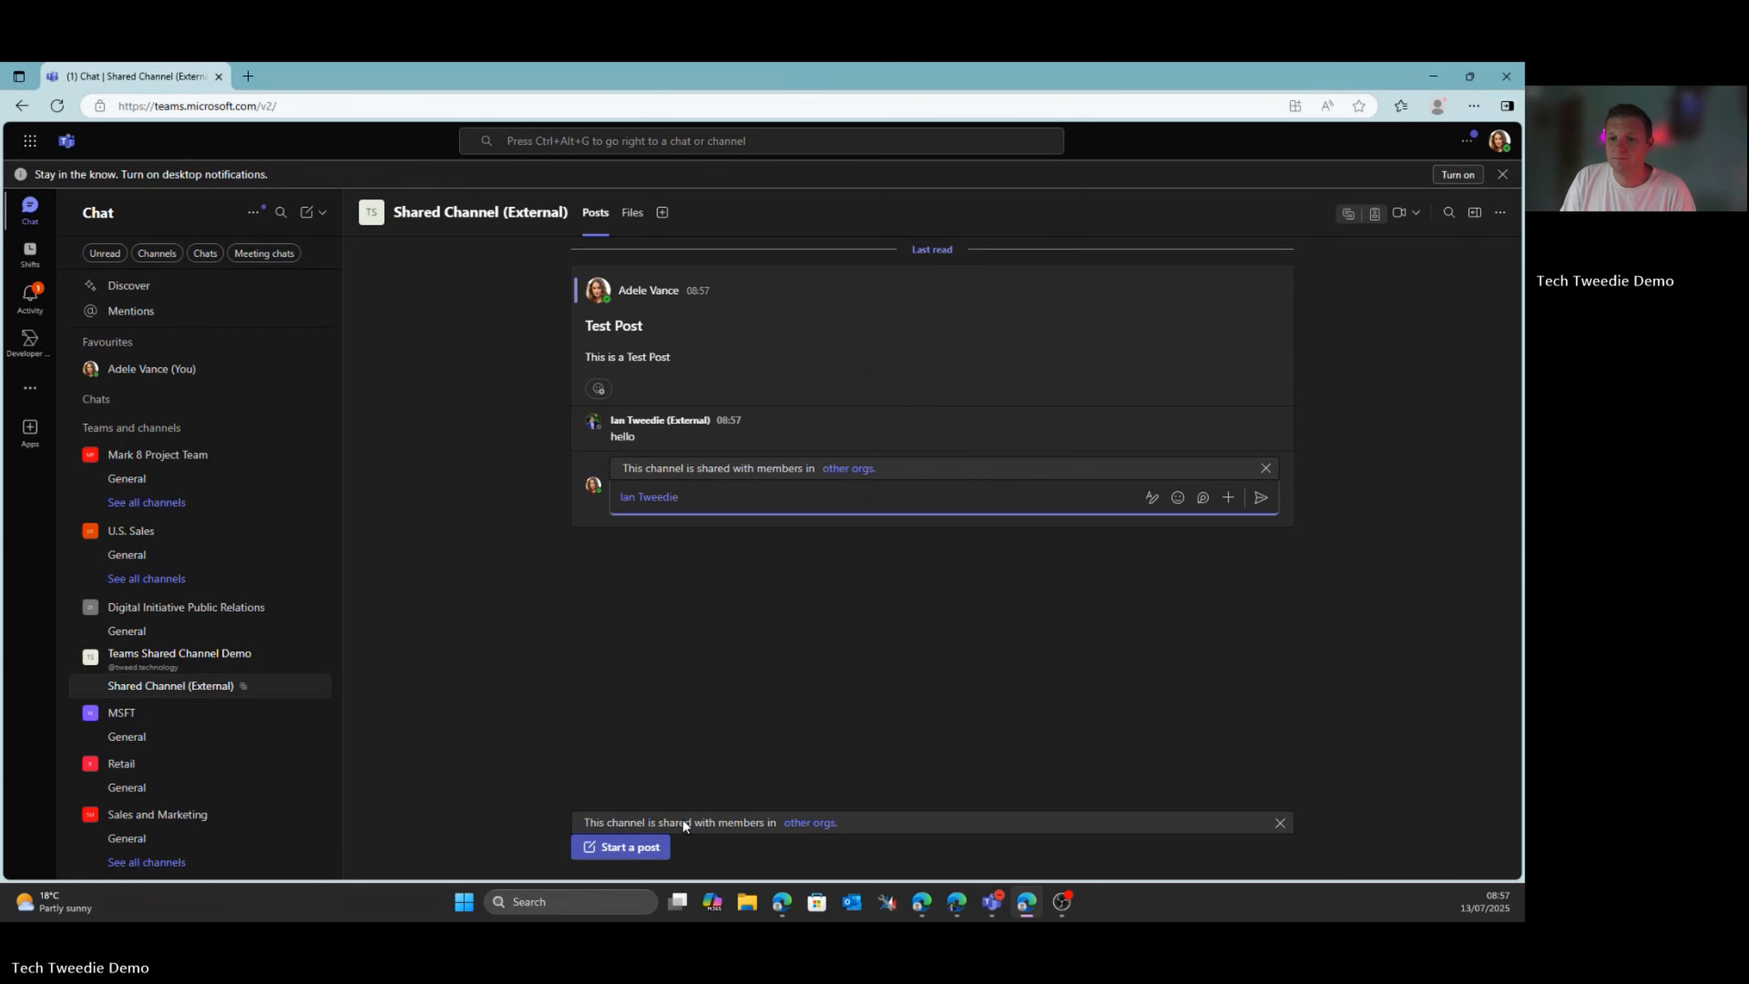
left_click(1261, 497)
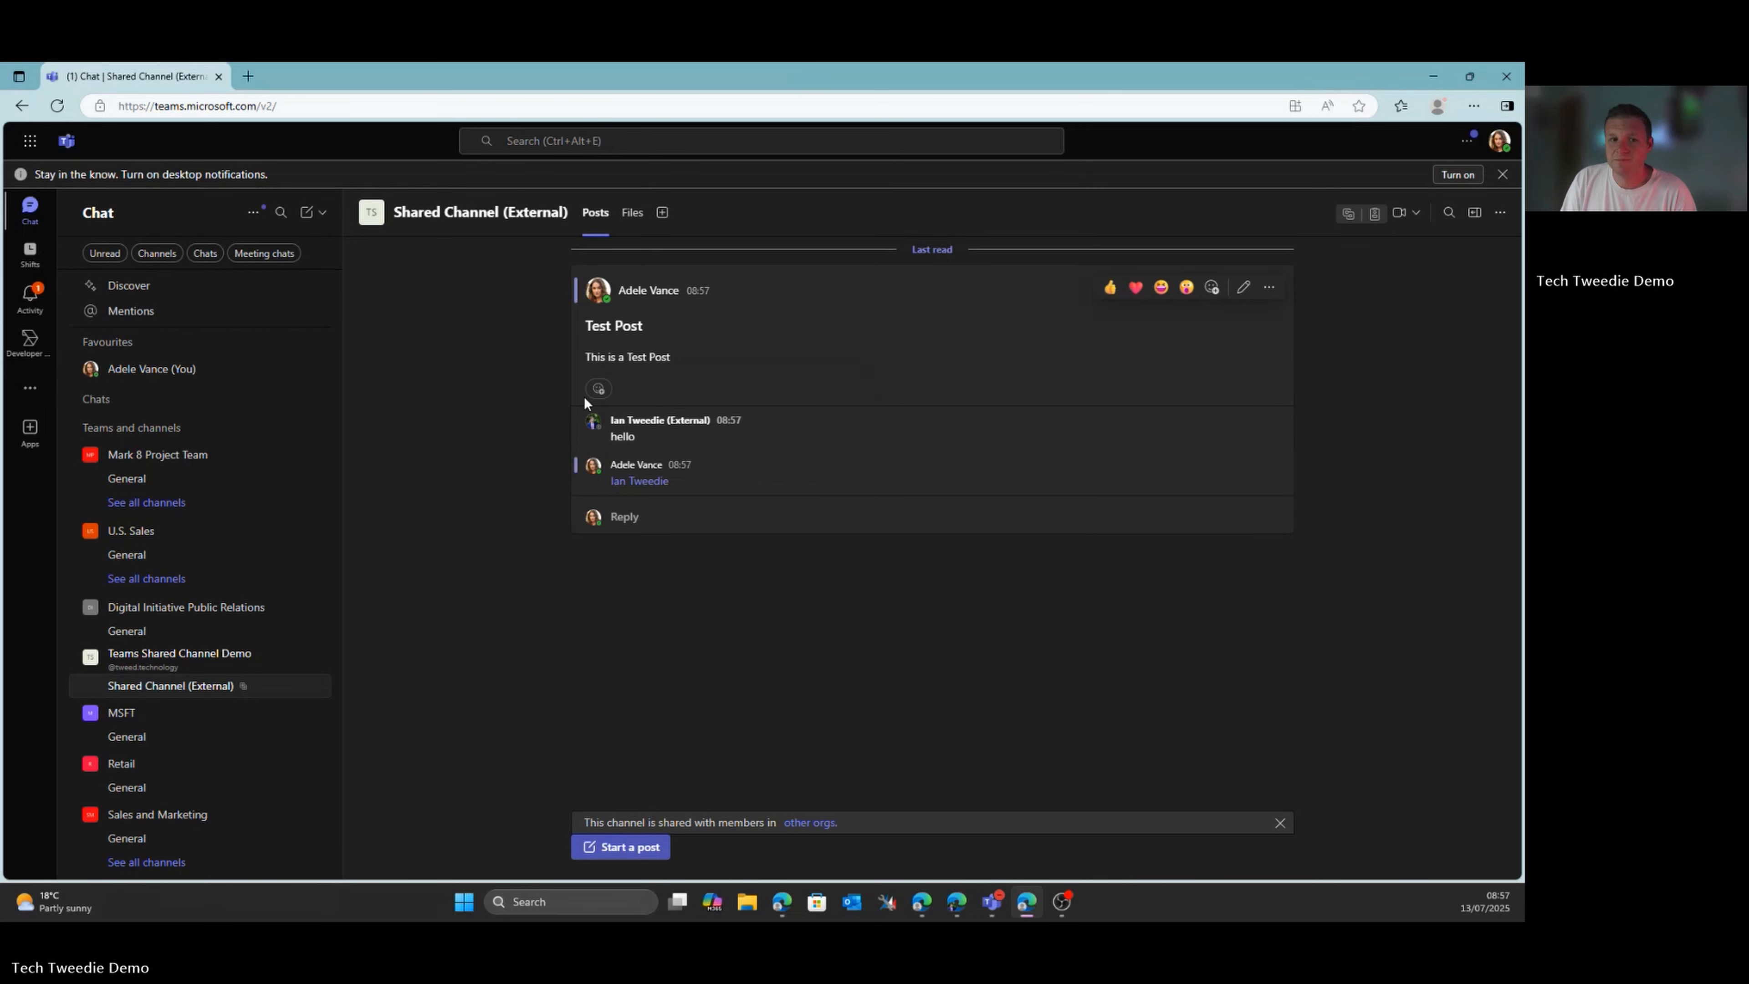